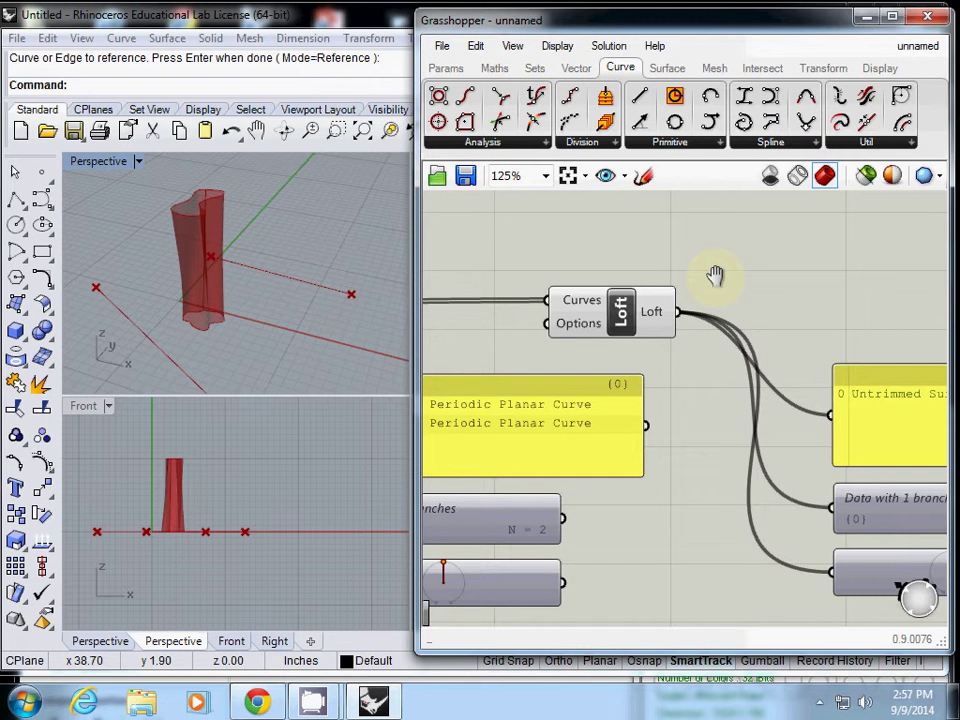
# - Place a Loft Options component from the 'options' search and set it beside the Loft
pyautogui.click(565, 322)
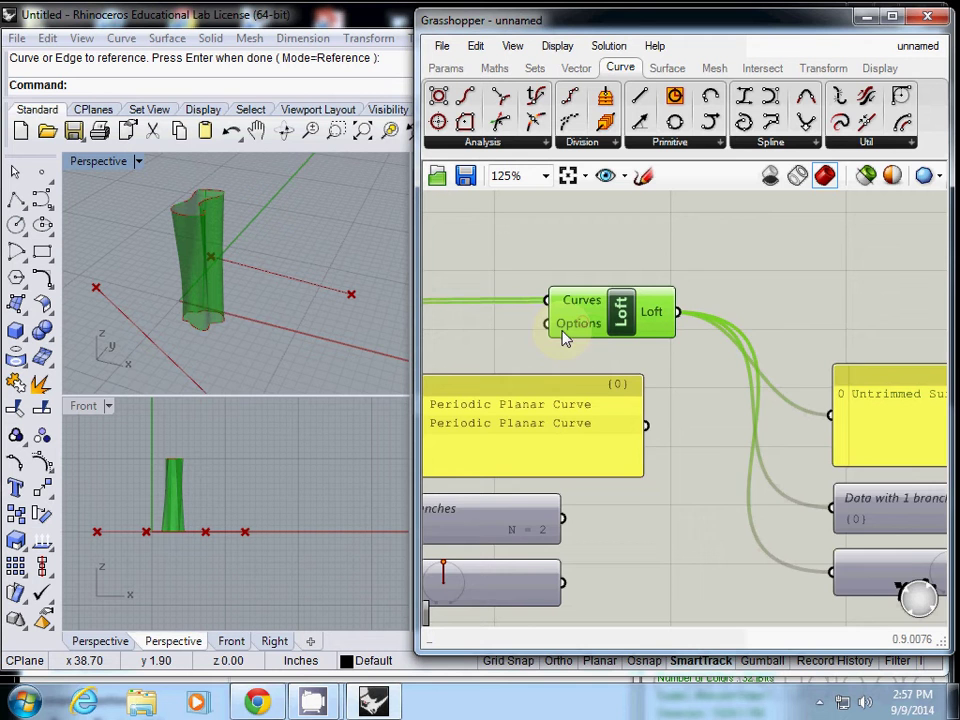
pyautogui.moveTo(598, 270); pyautogui.dragTo(738, 260, button='right')
pyautogui.moveTo(716, 322)
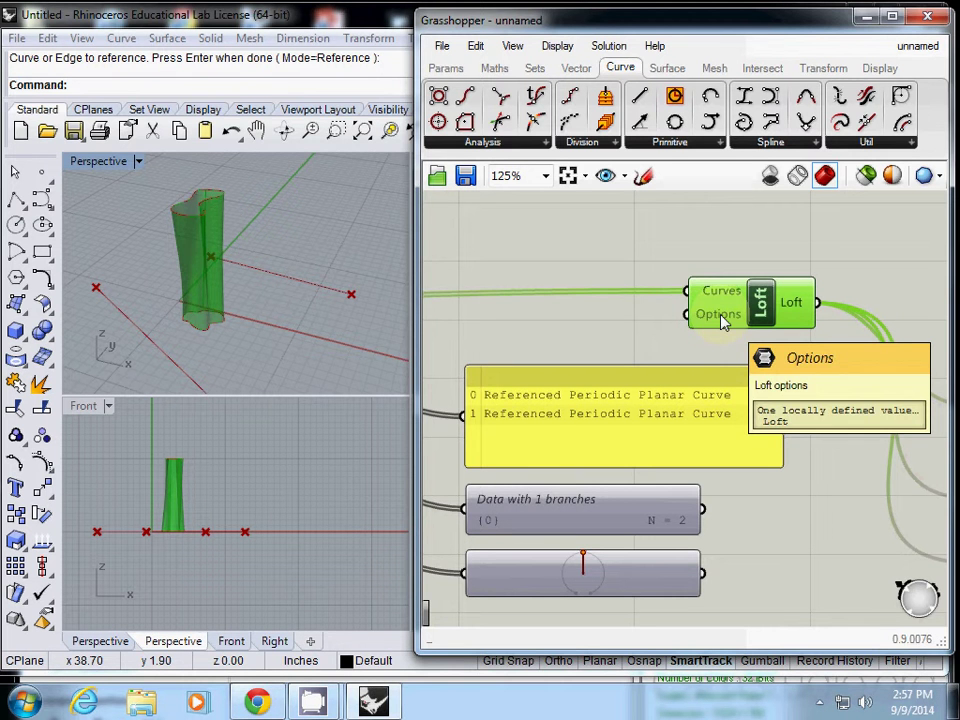
pyautogui.doubleClick(578, 248)
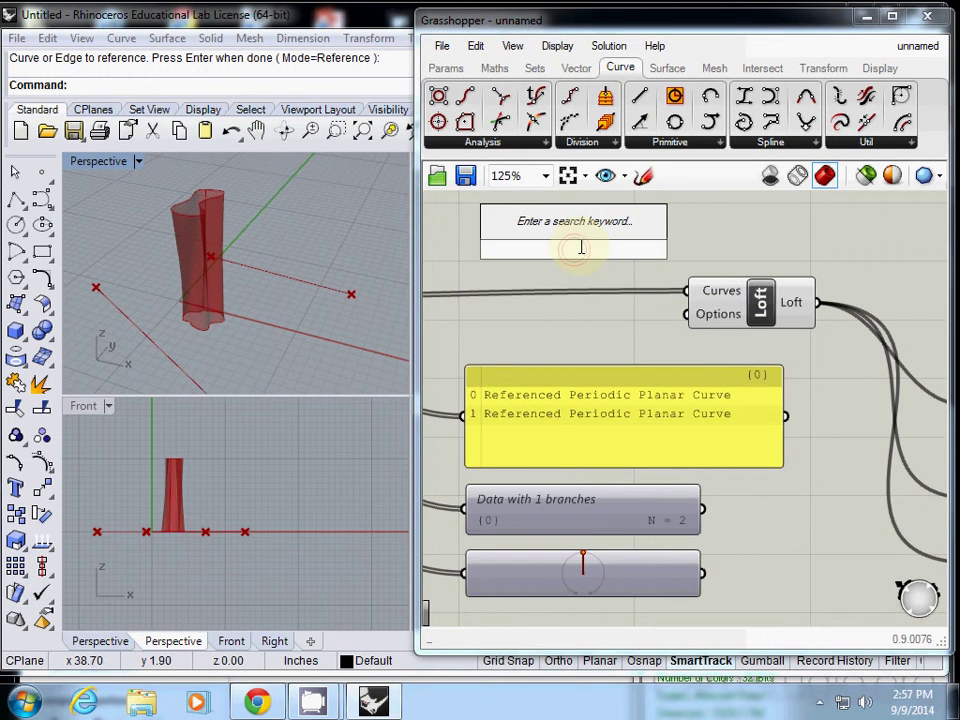
pyautogui.write('options')
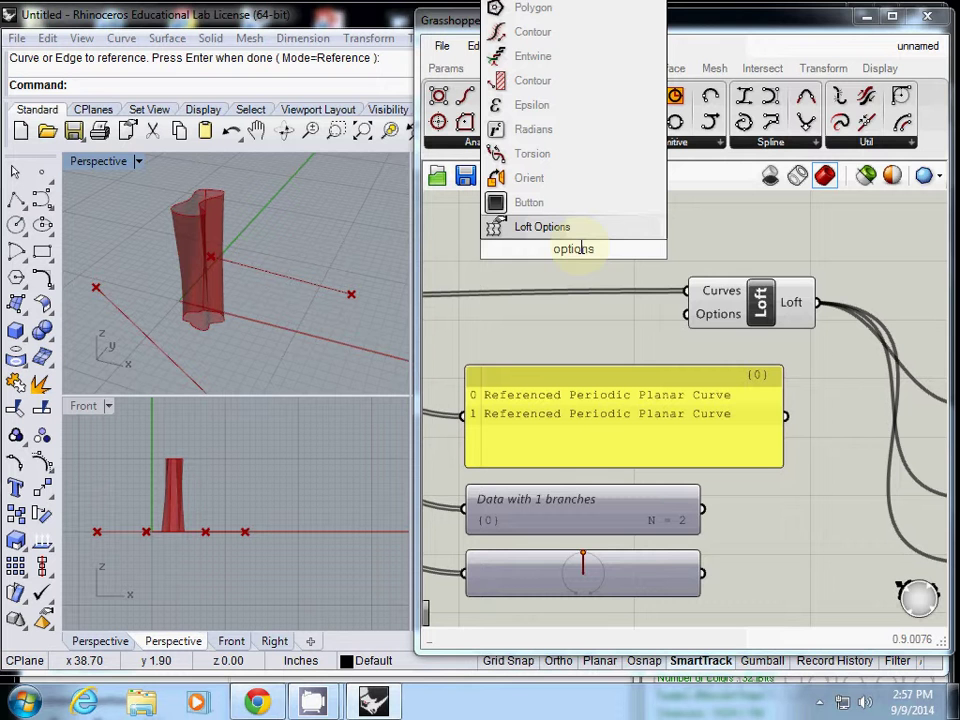
pyautogui.press('Return')
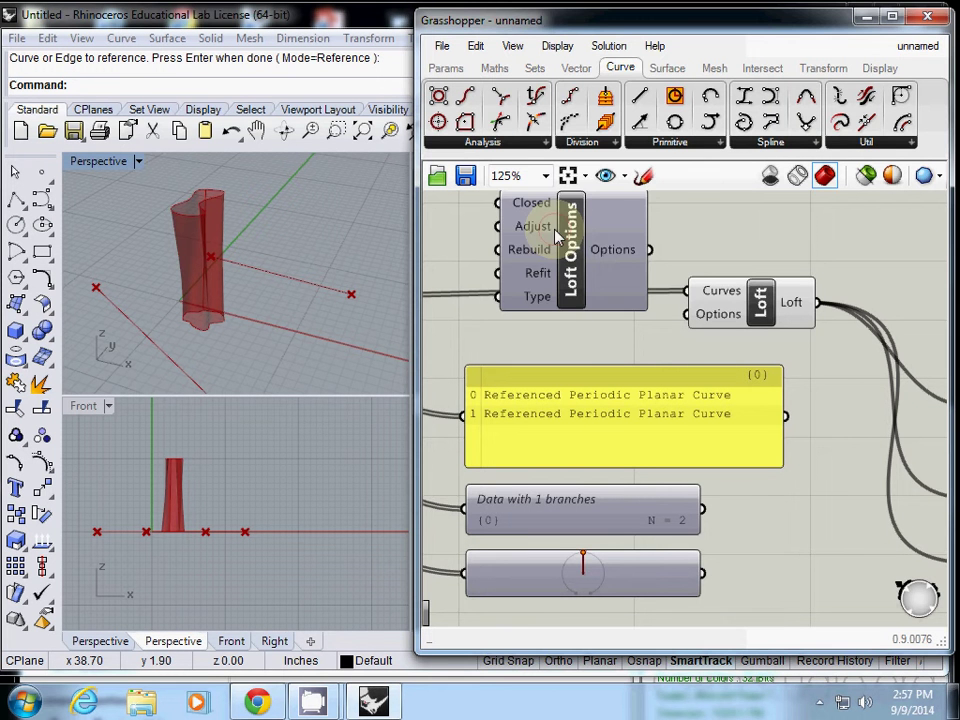
pyautogui.moveTo(560, 238); pyautogui.dragTo(563, 265)
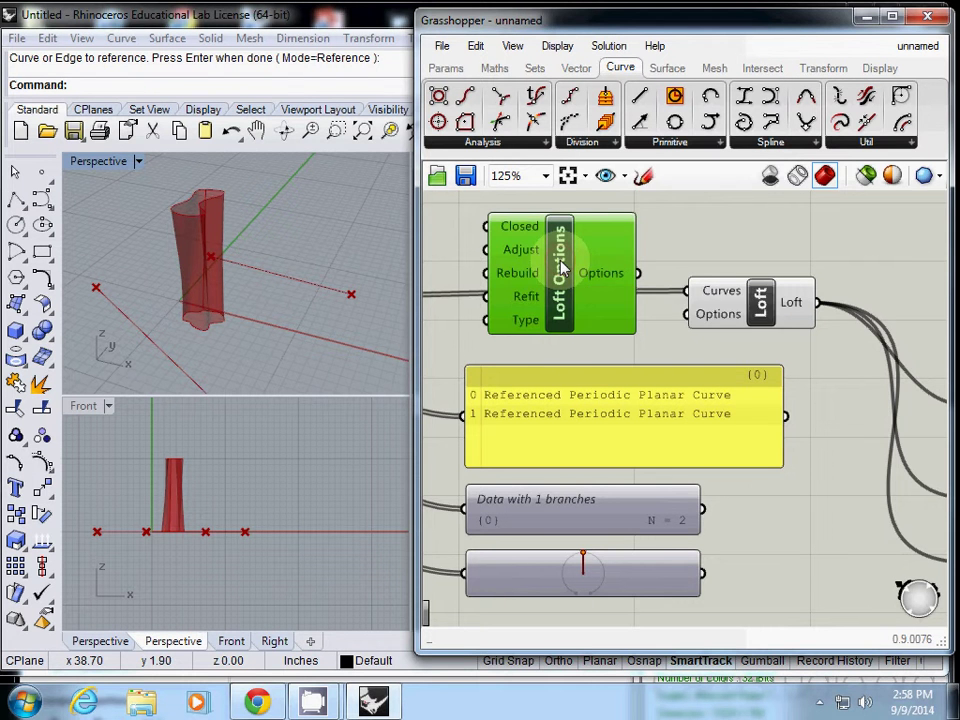
# - Delete Loft Options and extract the Loft's Options input as a wired parameter to its left
pyautogui.press('Delete')
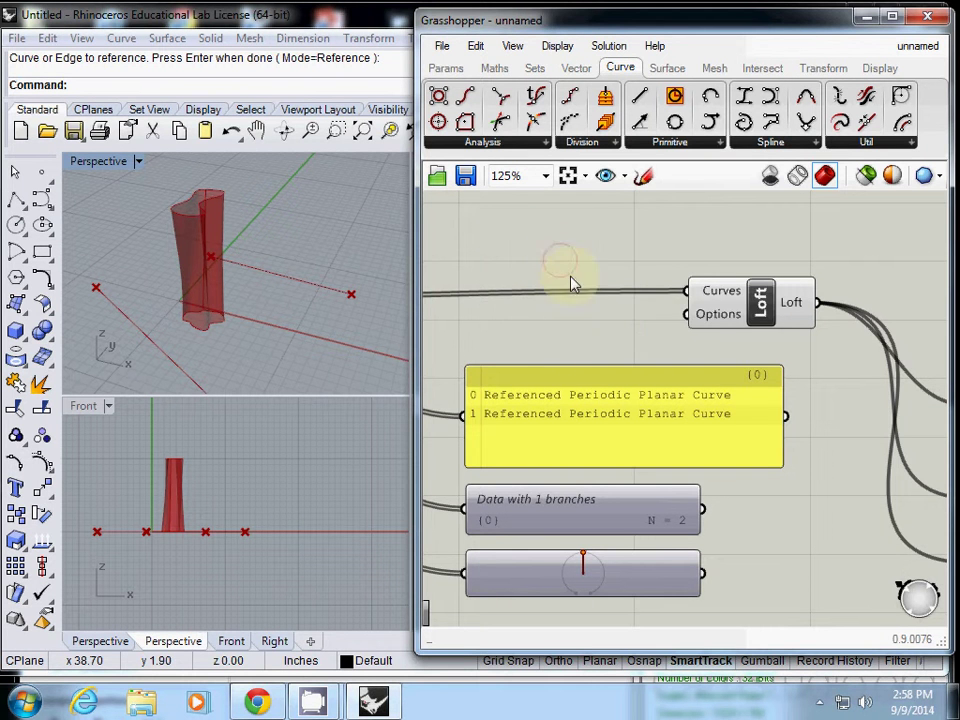
pyautogui.rightClick(715, 320)
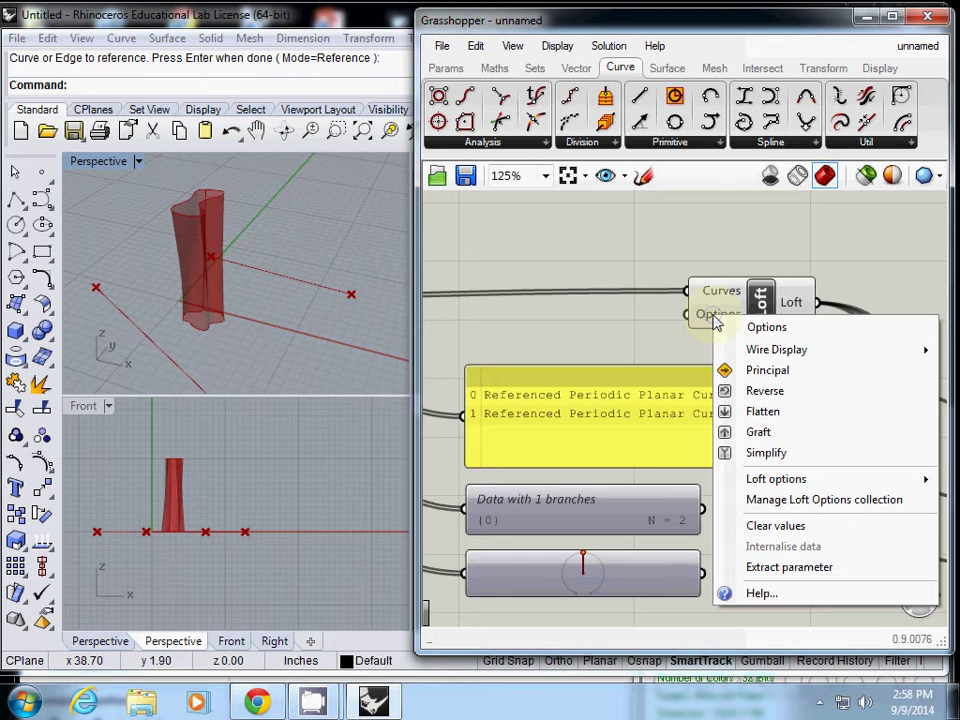
pyautogui.click(802, 567)
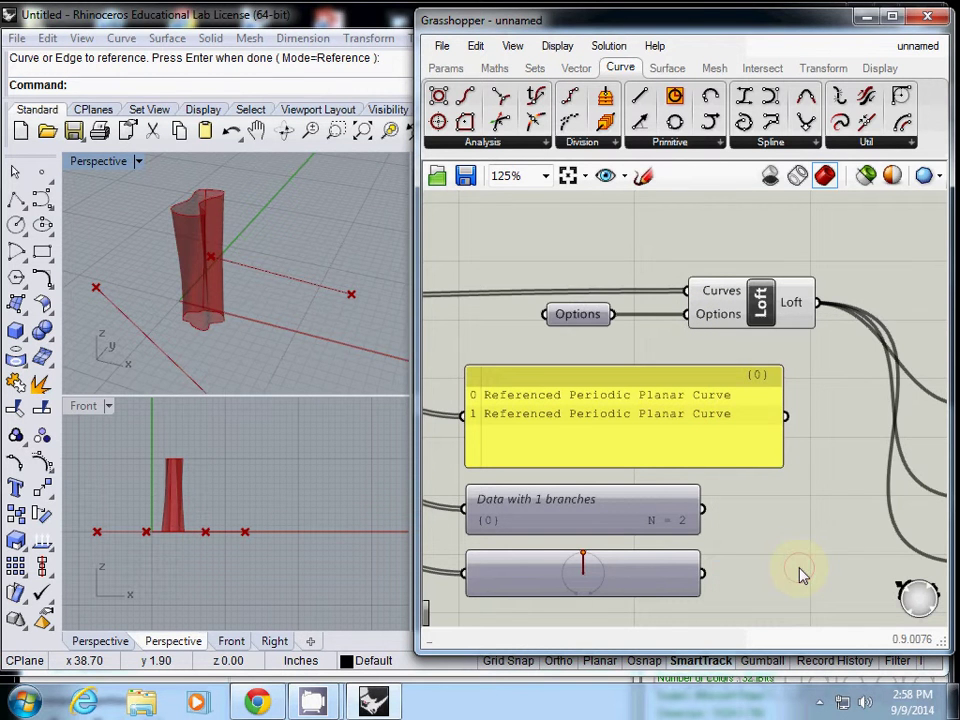
pyautogui.moveTo(593, 328); pyautogui.dragTo(562, 322)
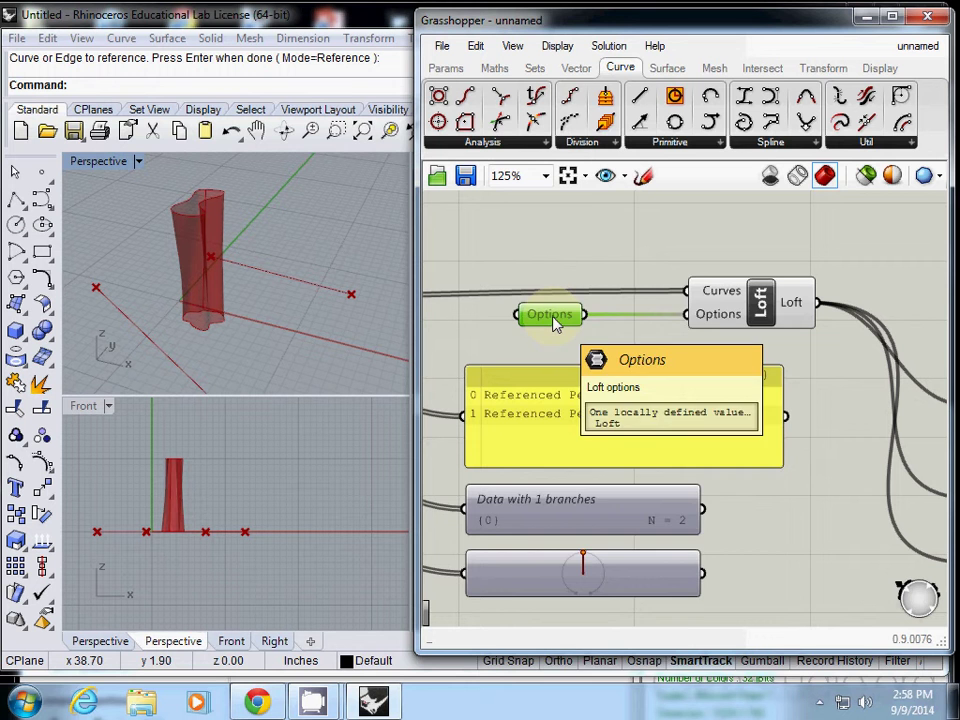
pyautogui.rightClick(556, 322)
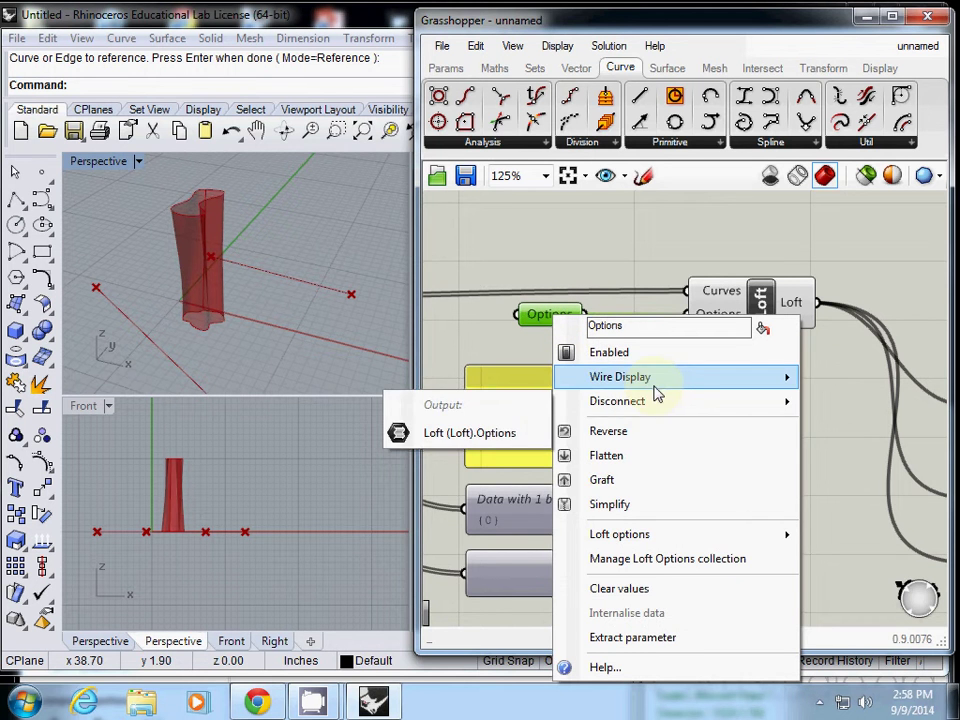
pyautogui.moveTo(643, 532)
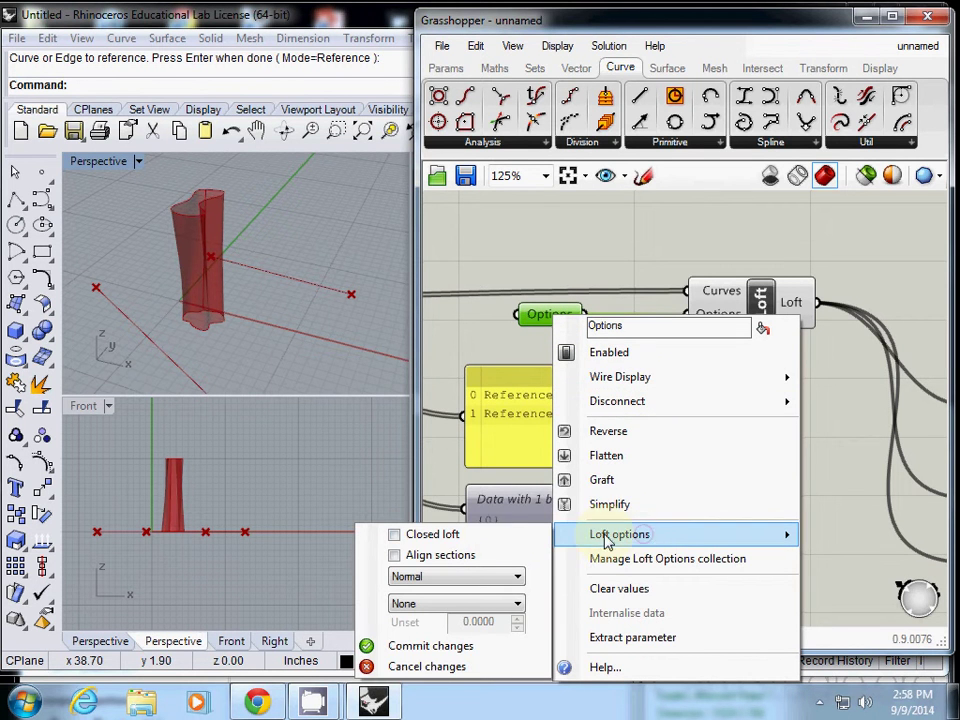
pyautogui.click(449, 536)
pyautogui.click(439, 558)
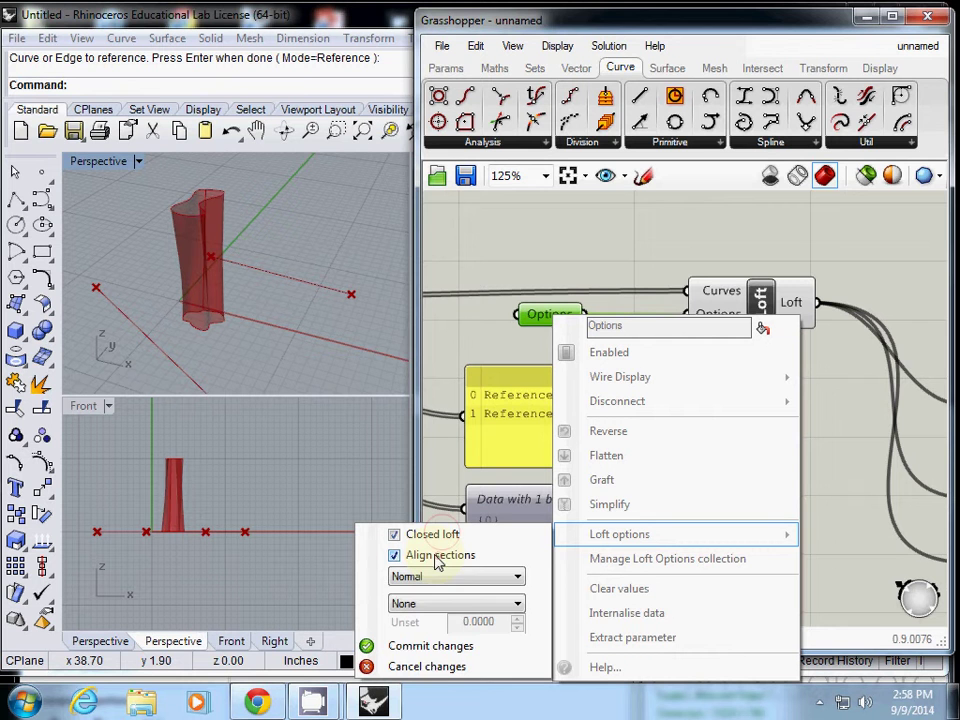
pyautogui.click(434, 578)
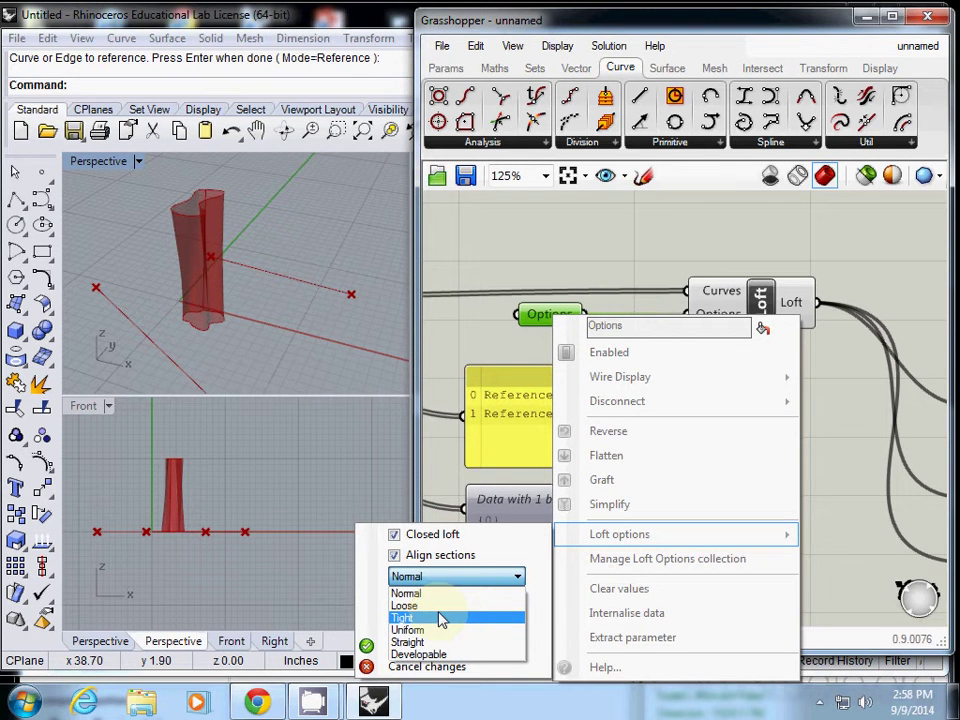
pyautogui.click(406, 593)
pyautogui.click(400, 535)
pyautogui.click(410, 557)
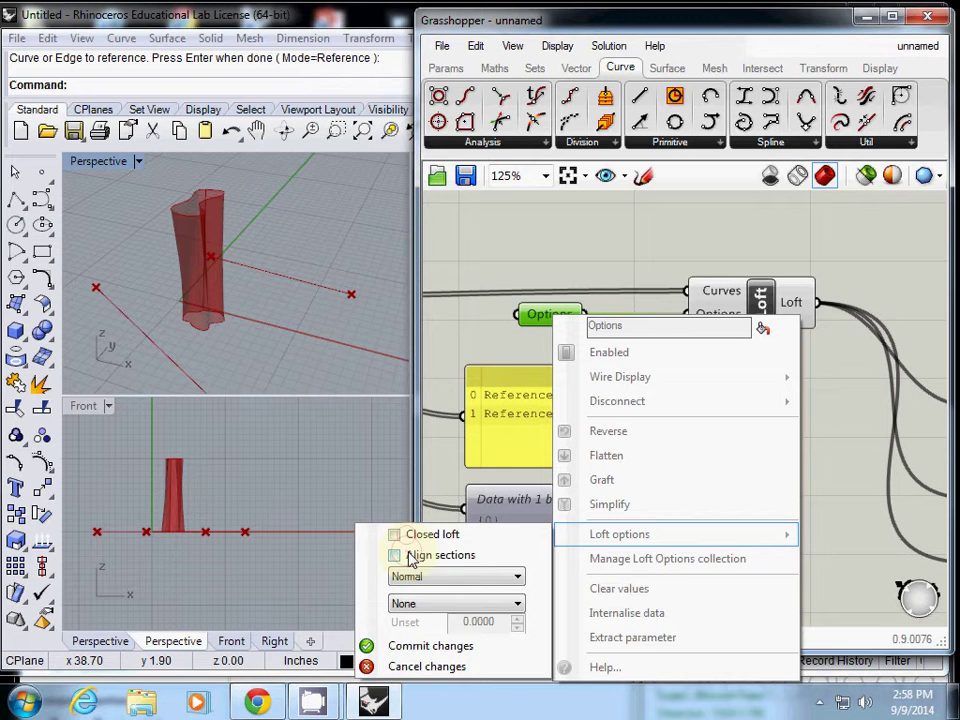
# - Commit the loft option settings and re-frame the canvas around the vase definition
pyautogui.click(467, 648)
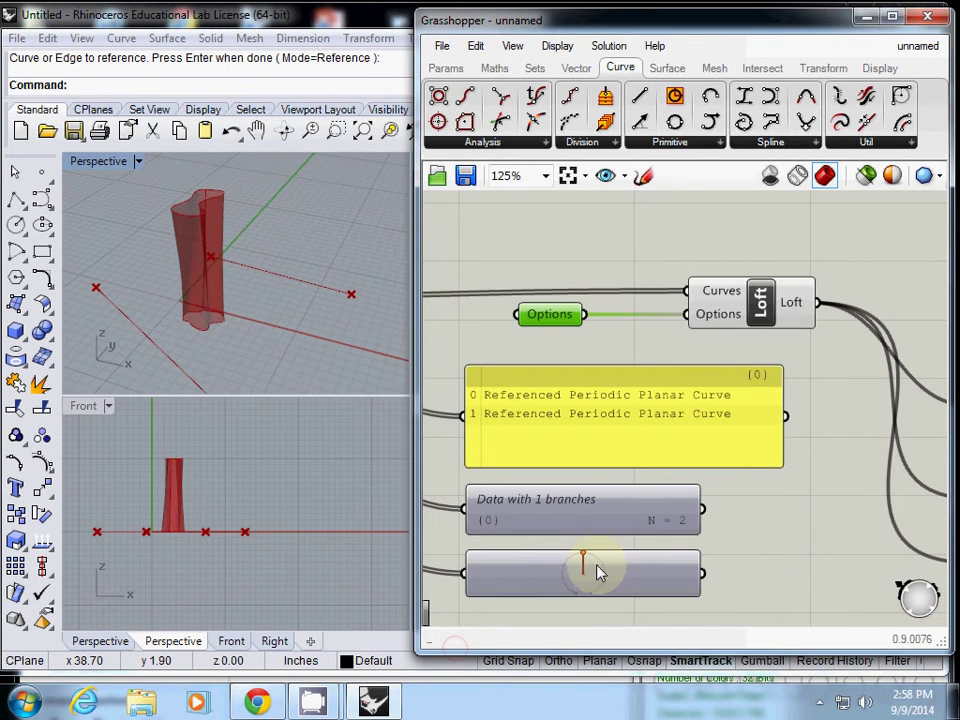
pyautogui.moveTo(245, 262); pyautogui.dragTo(271, 238, button='right')
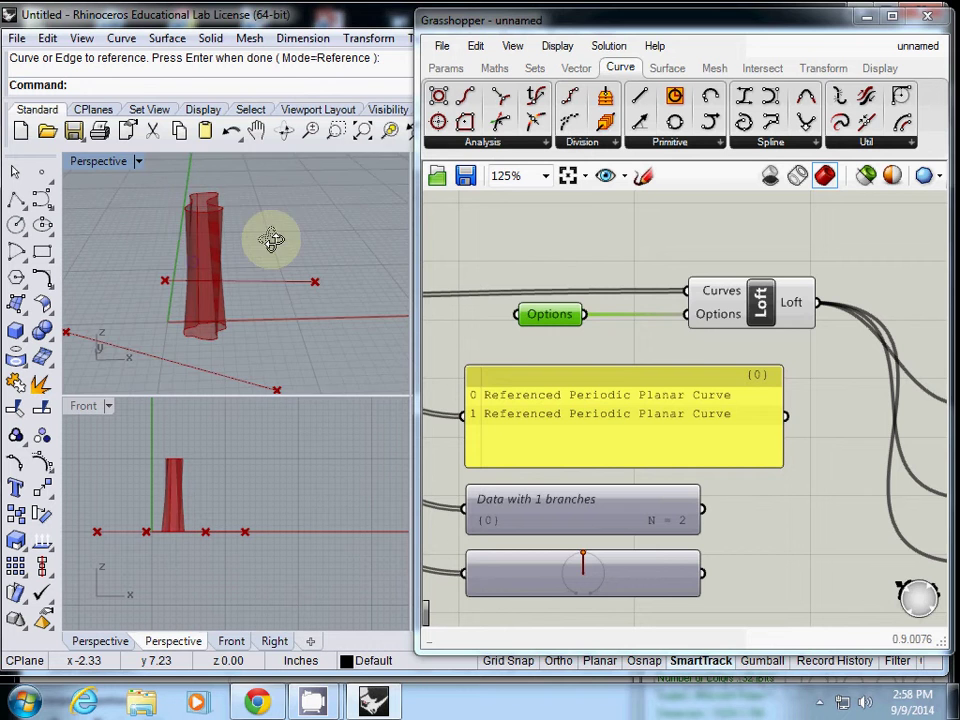
pyautogui.scroll(-5, 752, 380)
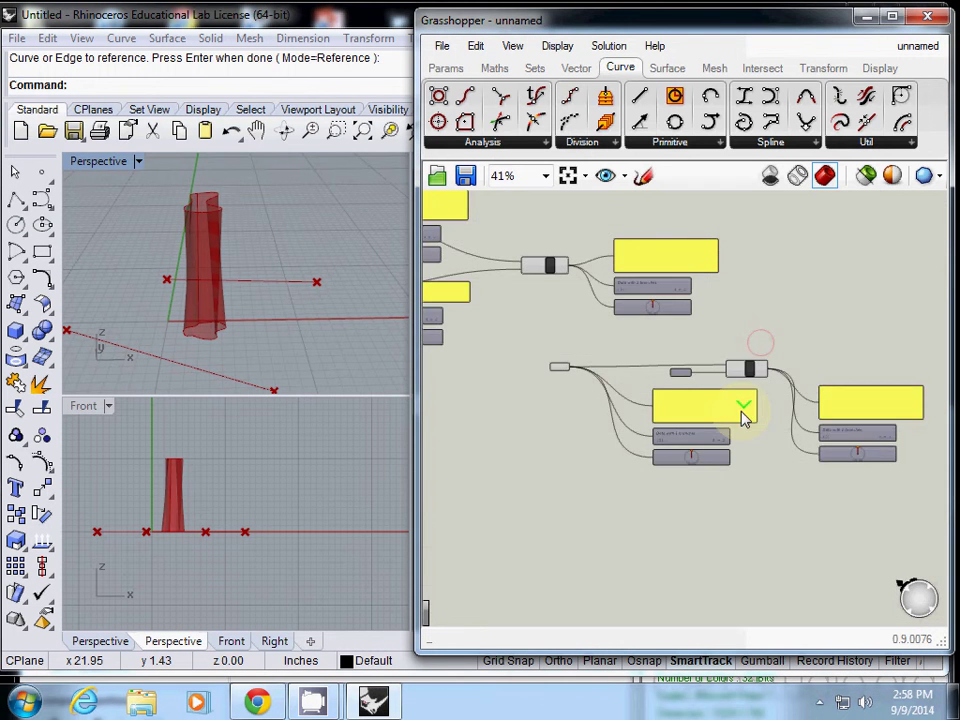
pyautogui.moveTo(745, 418); pyautogui.dragTo(604, 375, button='right')
pyautogui.scroll(-2, 691, 353)
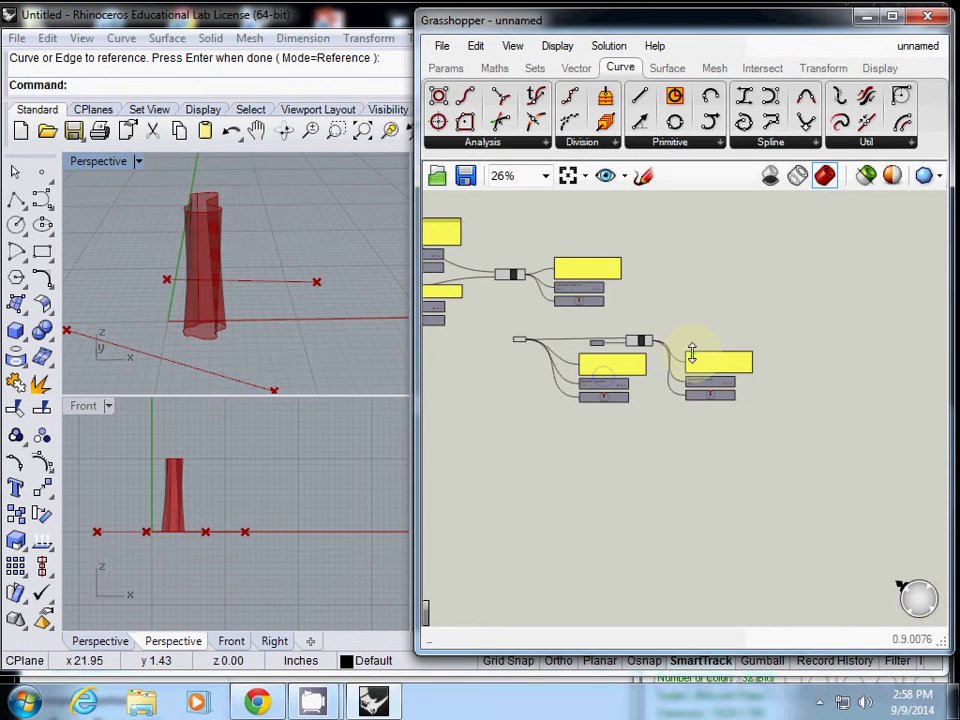
pyautogui.scroll(1, 658, 330)
pyautogui.moveTo(658, 336); pyautogui.dragTo(681, 347, button='right')
pyautogui.scroll(4, 690, 347)
# - Select the vase's top curve, then its bottom curve, in the Rhino viewport
pyautogui.moveTo(144, 279); pyautogui.dragTo(208, 274, button='right')
pyautogui.click(211, 207)
pyautogui.click(205, 336)
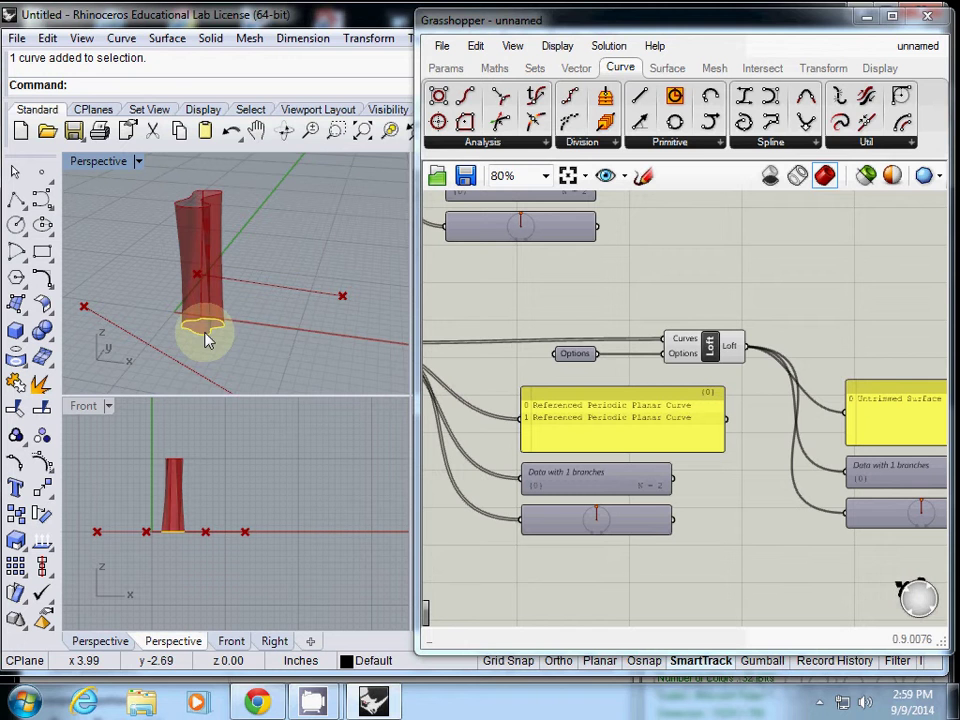
# - Show the Surface tab's Primitive, then Freeform component lists
pyautogui.click(667, 68)
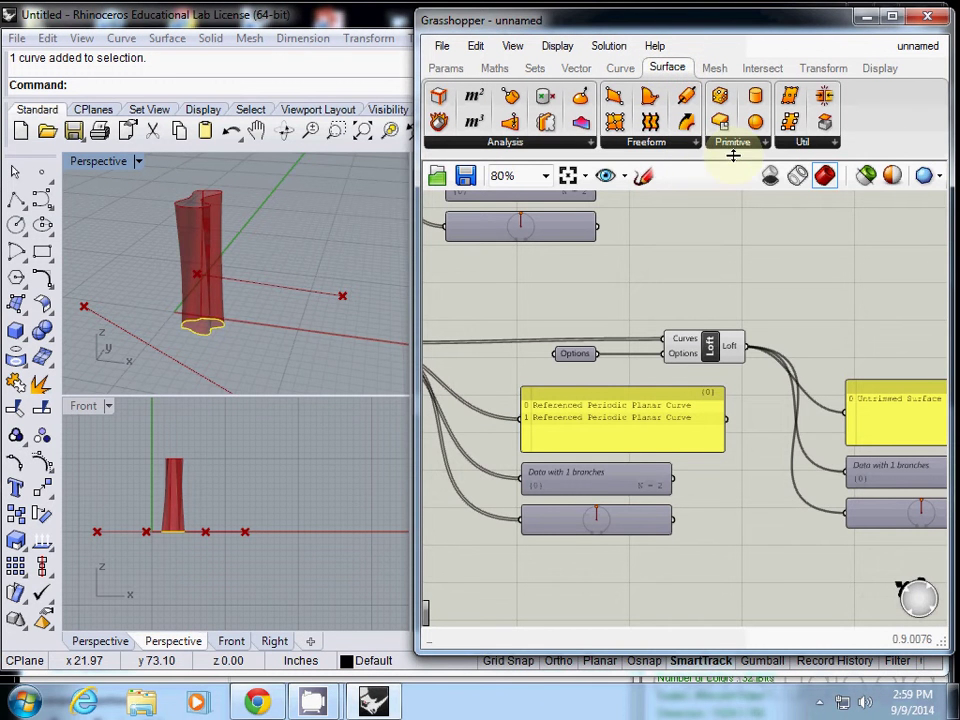
pyautogui.click(765, 143)
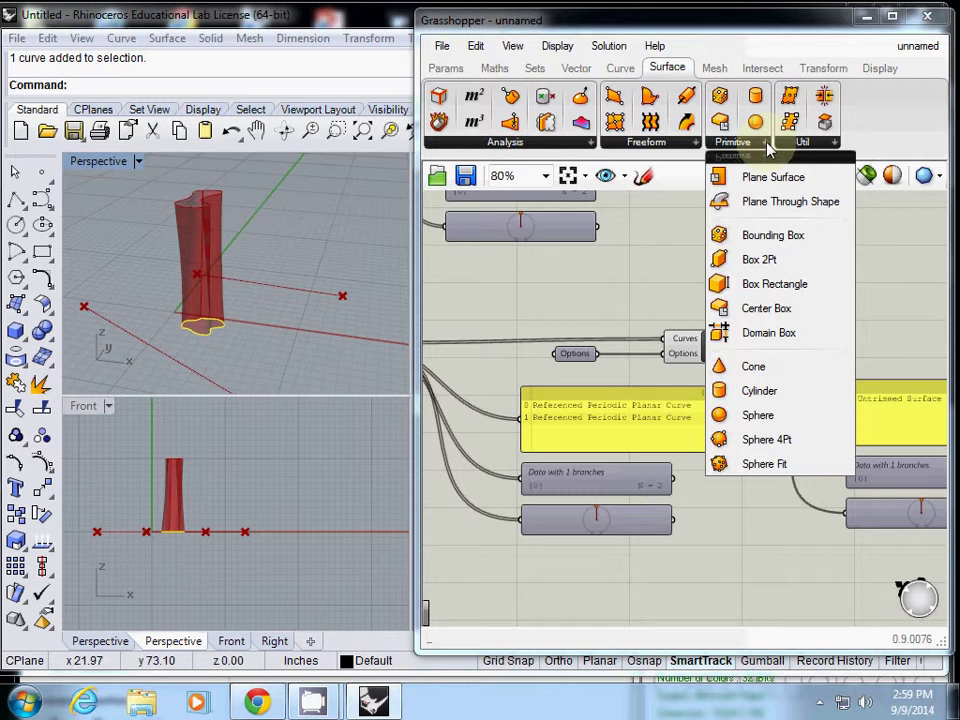
pyautogui.click(698, 145)
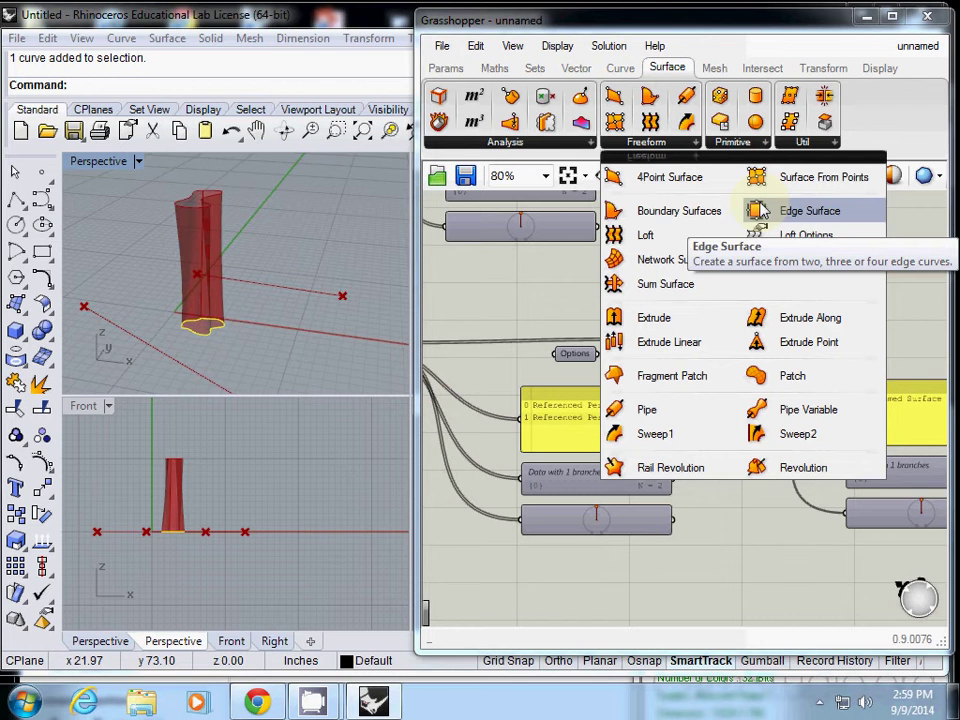
# - Place a Boundary Surfaces component on the canvas, to the right of the Loft
pyautogui.click(695, 215)
pyautogui.scroll(-3, 700, 300)
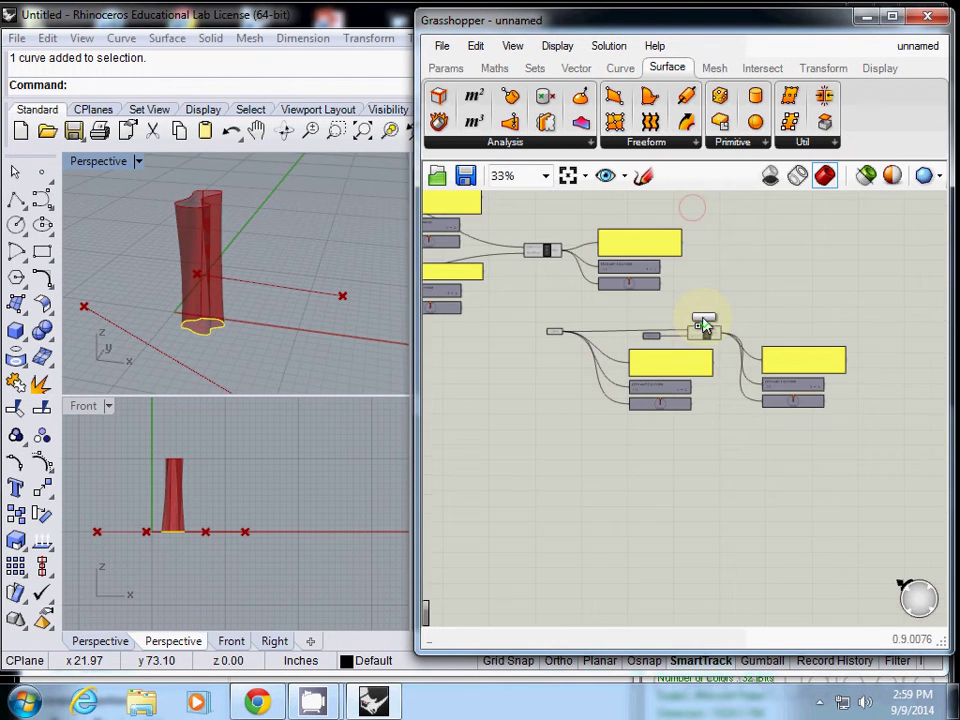
pyautogui.click(707, 450)
pyautogui.scroll(5, 703, 460)
pyautogui.scroll(1, 703, 460)
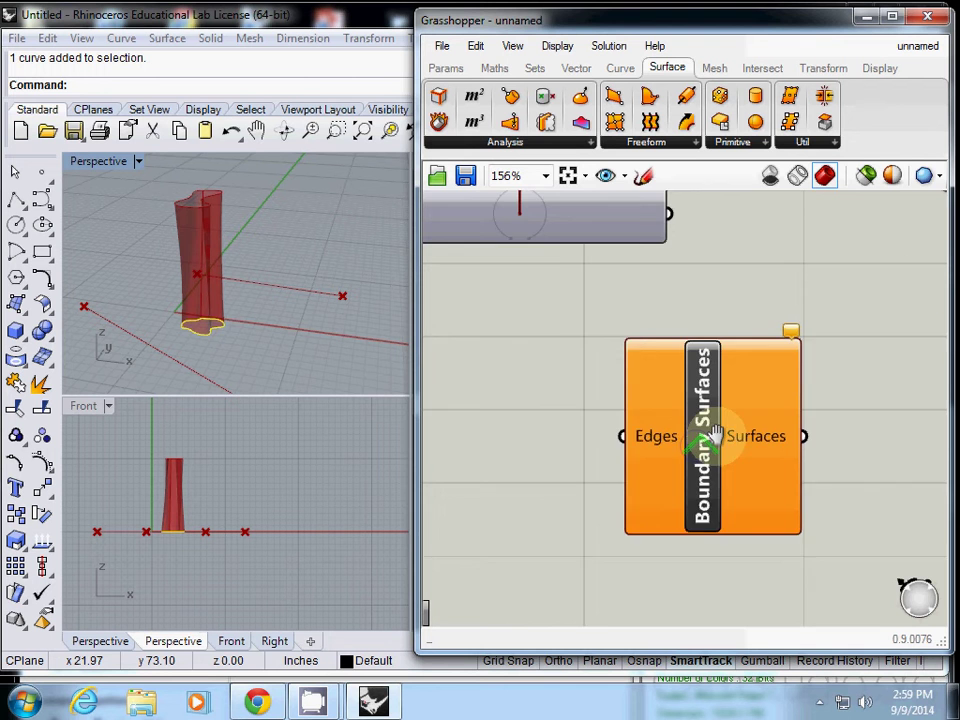
pyautogui.scroll(-4, 680, 436)
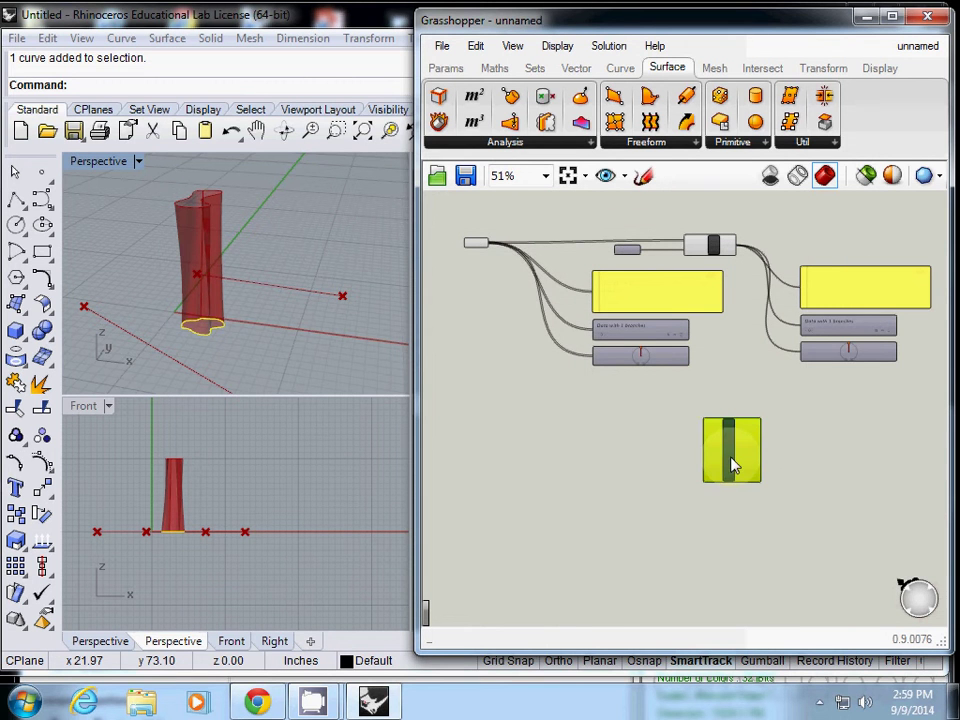
pyautogui.moveTo(710, 318); pyautogui.dragTo(656, 374, button='right')
pyautogui.scroll(4, 658, 318)
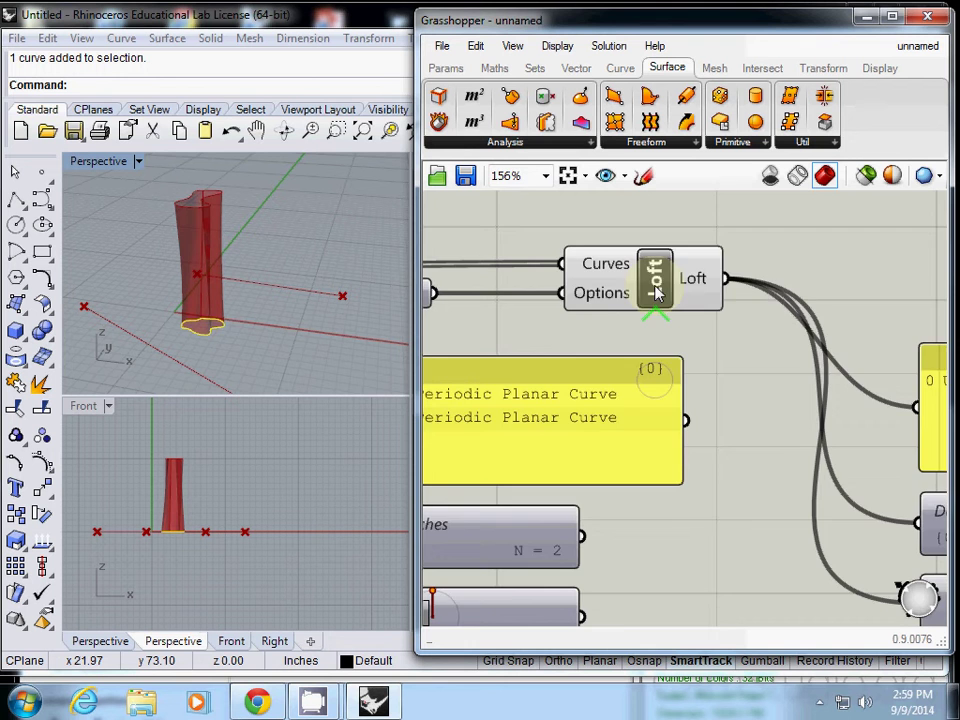
pyautogui.scroll(-3, 712, 280)
pyautogui.moveTo(707, 510); pyautogui.dragTo(828, 503)
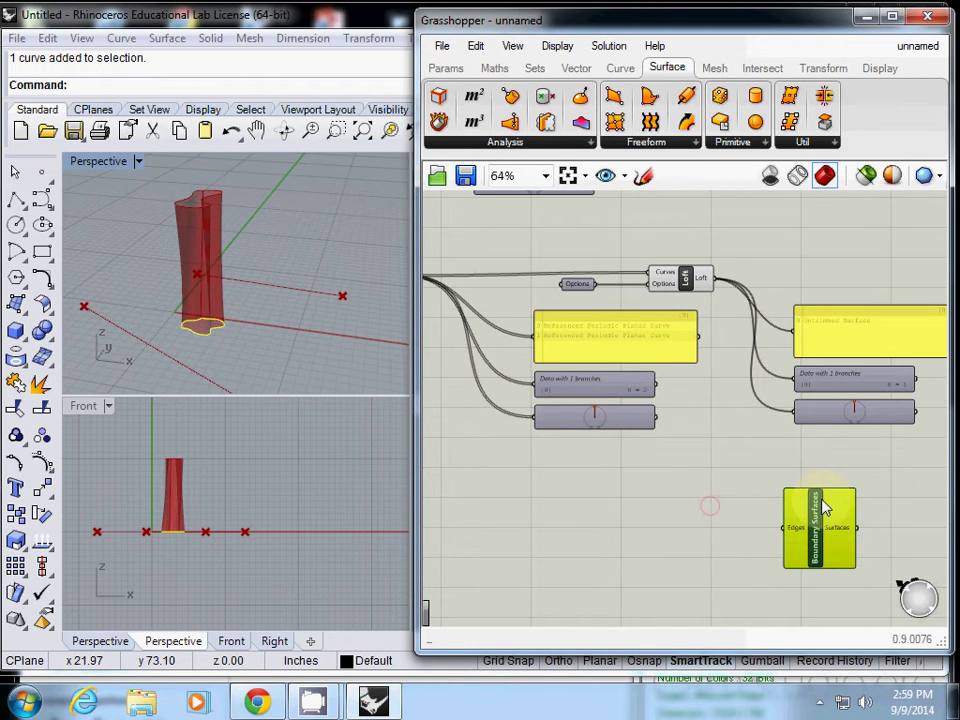
# - Wire the Loft output into the Boundary Surfaces Edges input and inspect the connection
pyautogui.moveTo(714, 279); pyautogui.dragTo(821, 502)
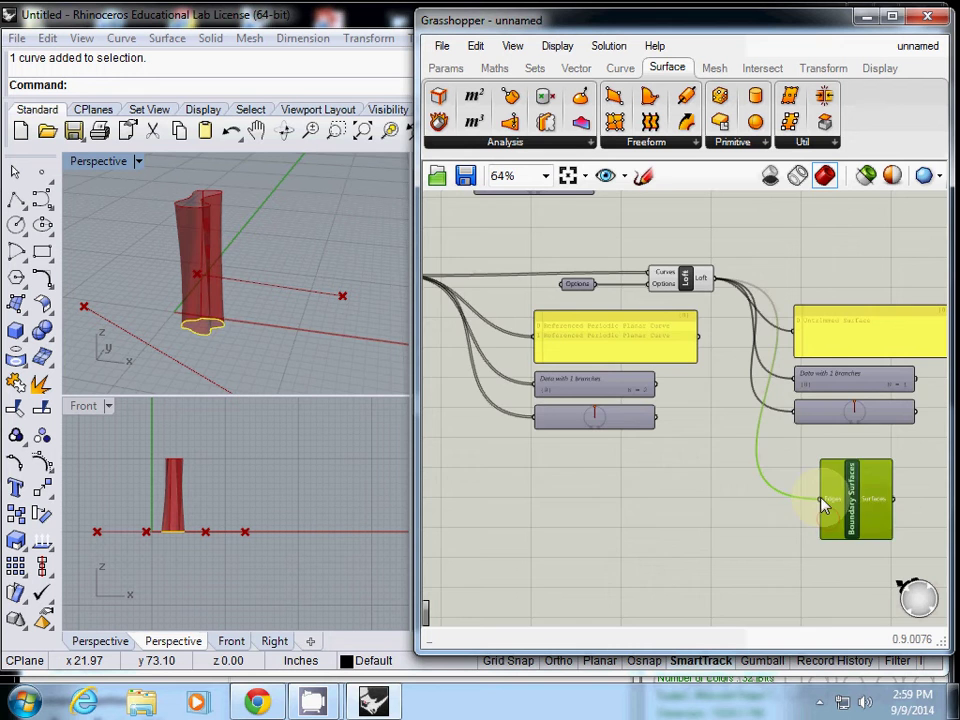
pyautogui.moveTo(821, 502); pyautogui.dragTo(728, 505, button='right')
pyautogui.scroll(2, 730, 504)
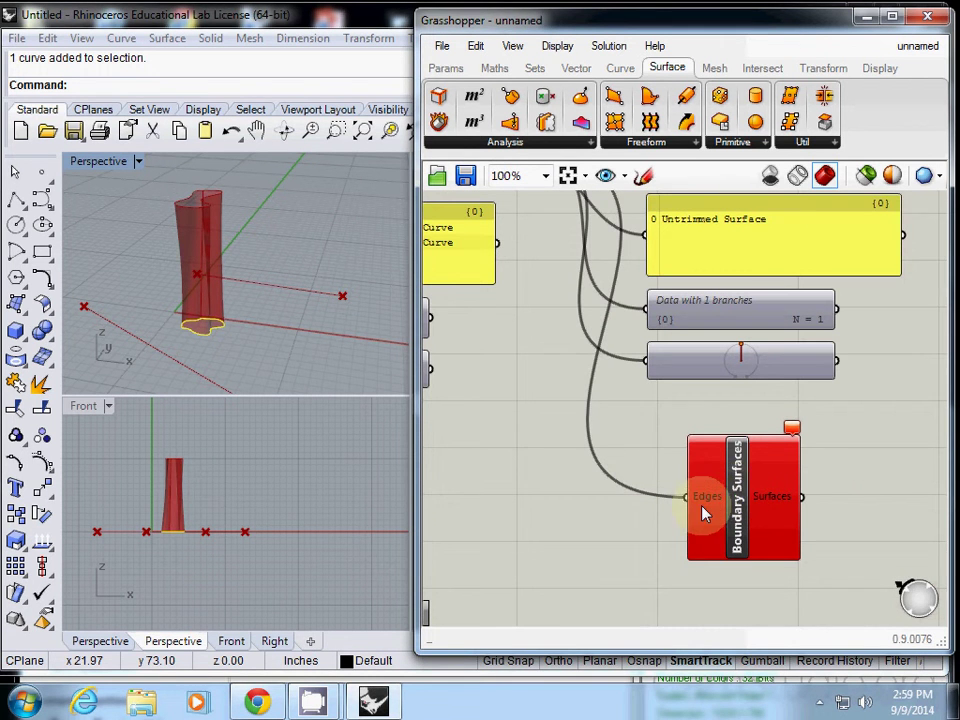
pyautogui.scroll(3, 707, 508)
pyautogui.scroll(-5, 703, 513)
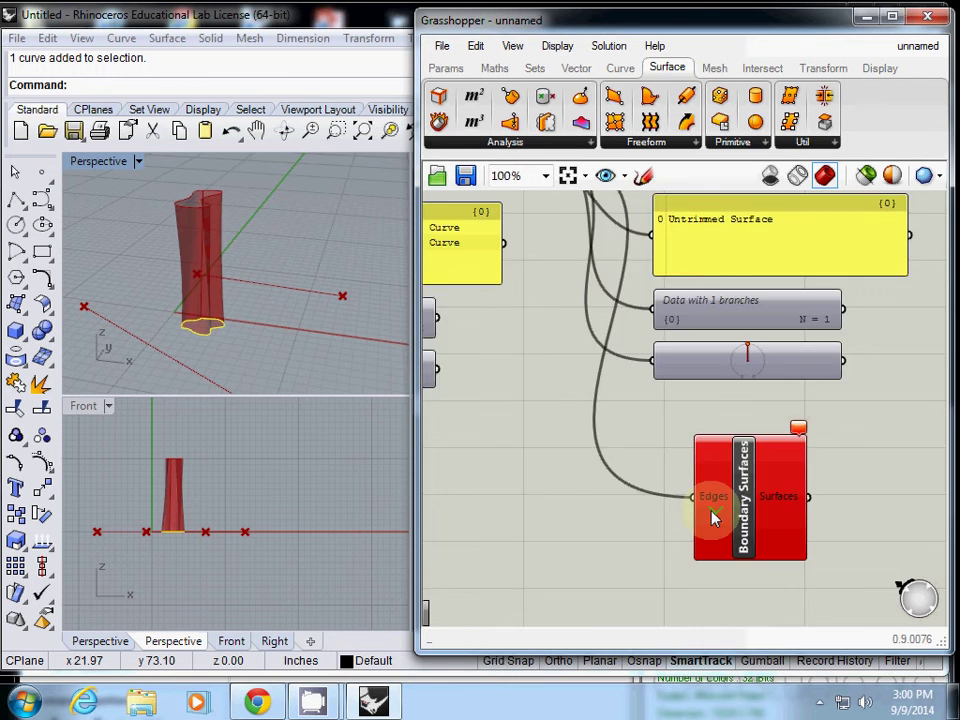
pyautogui.click(756, 468)
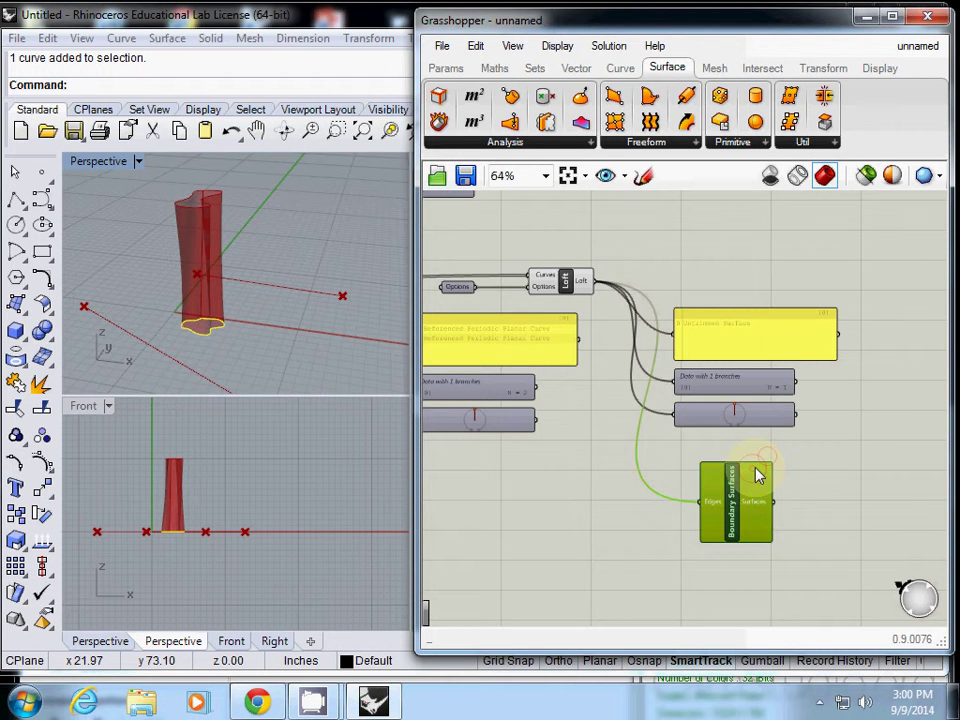
pyautogui.click(812, 500)
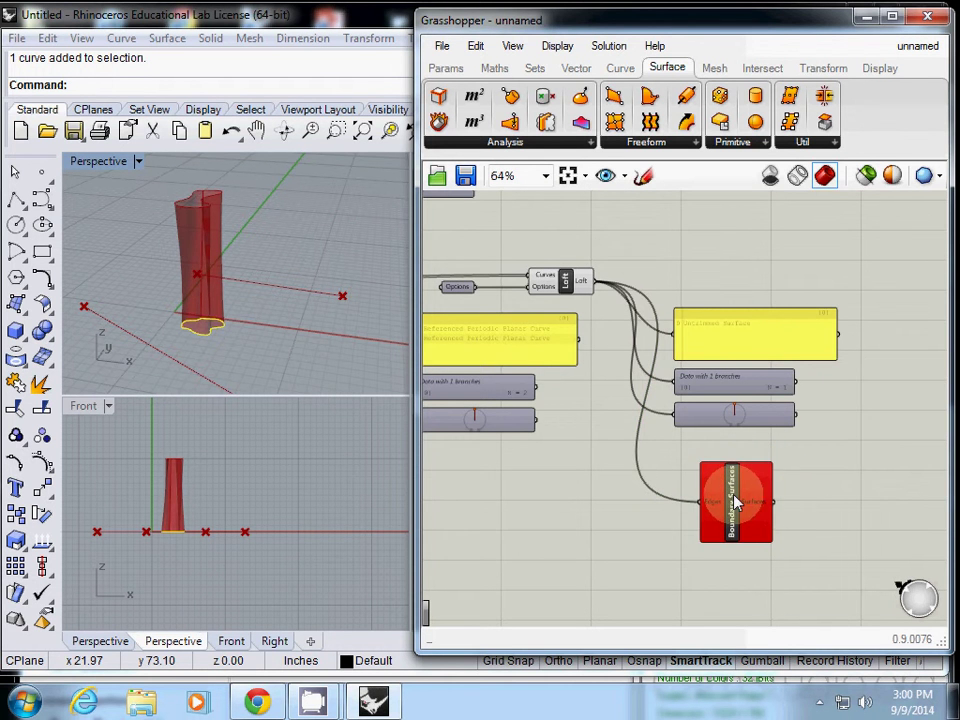
pyautogui.moveTo(742, 508)
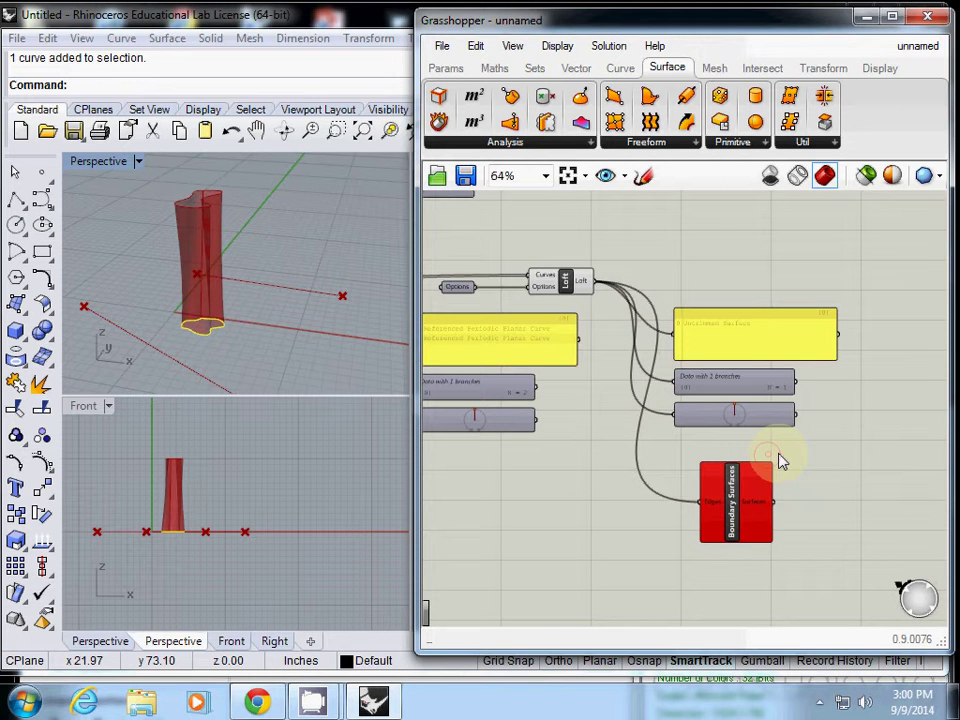
pyautogui.click(766, 468)
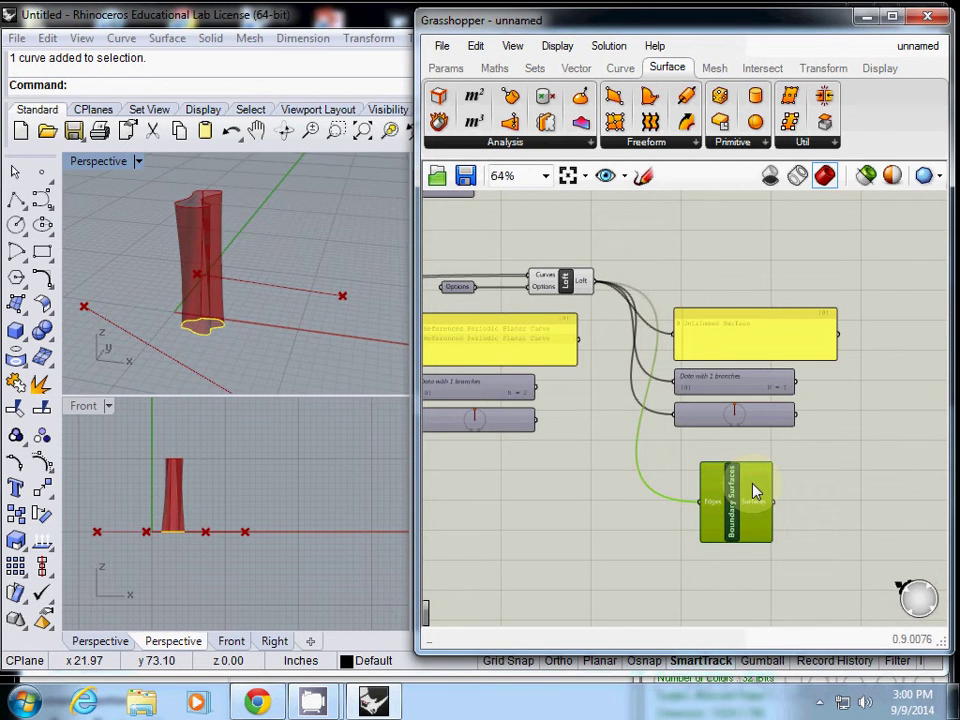
pyautogui.moveTo(755, 491)
# - Read the Boundary Surfaces help page, then move the component down and right
pyautogui.rightClick(707, 509)
pyautogui.click(681, 503)
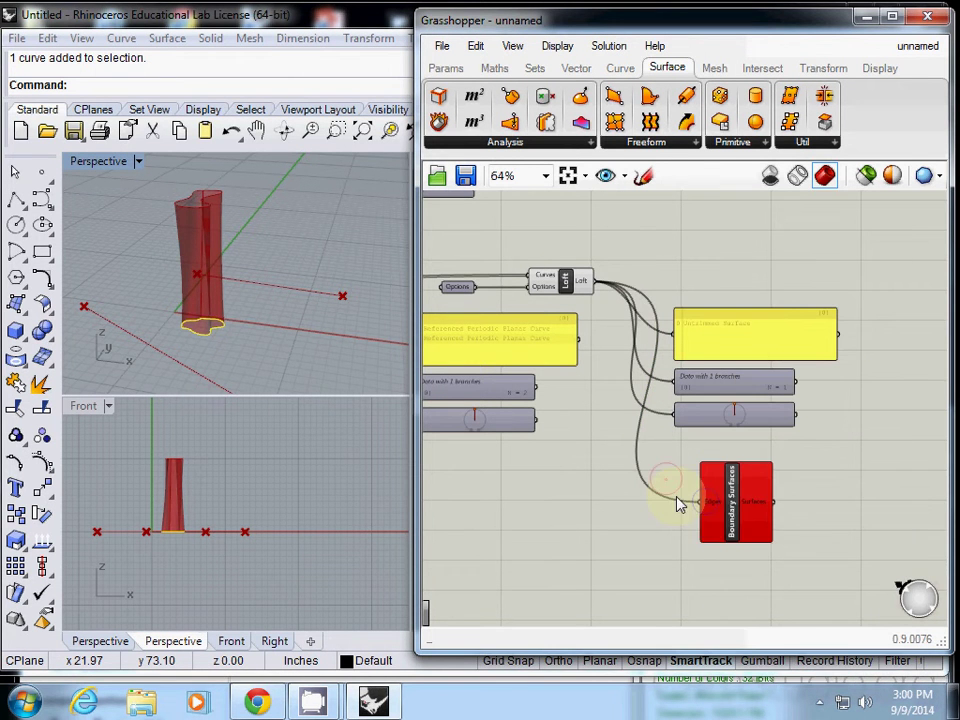
pyautogui.rightClick(733, 510)
pyautogui.click(762, 667)
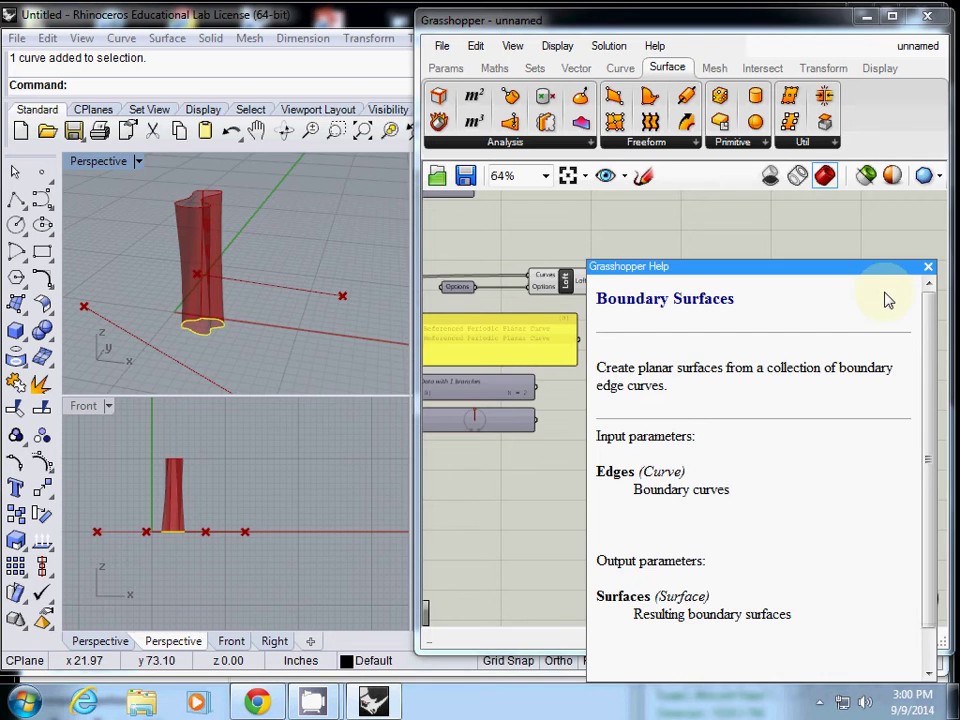
pyautogui.click(928, 270)
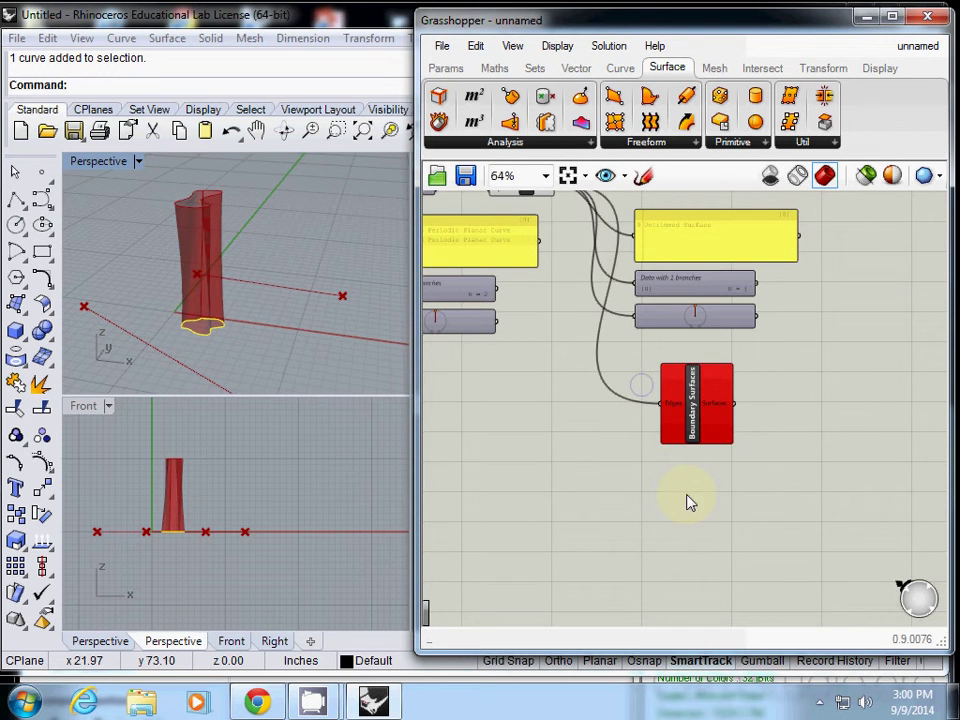
pyautogui.moveTo(694, 436); pyautogui.dragTo(729, 488)
pyautogui.moveTo(729, 488); pyautogui.dragTo(575, 343, button='right')
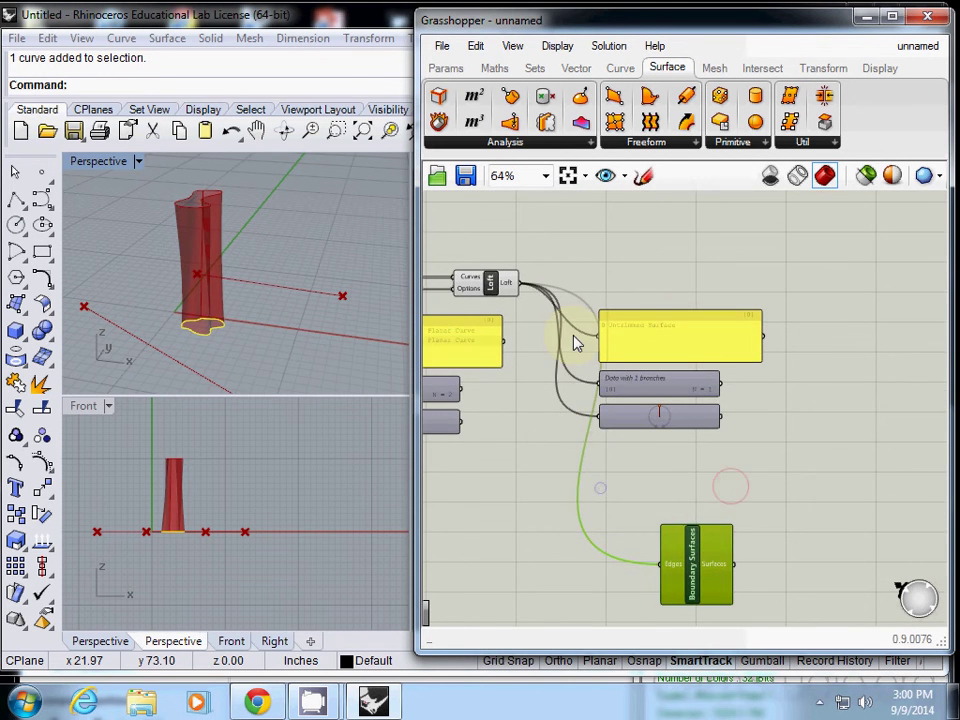
# - Place an Edge Surface component from the Freeform list just below Boundary Surfaces
pyautogui.scroll(3, 575, 343)
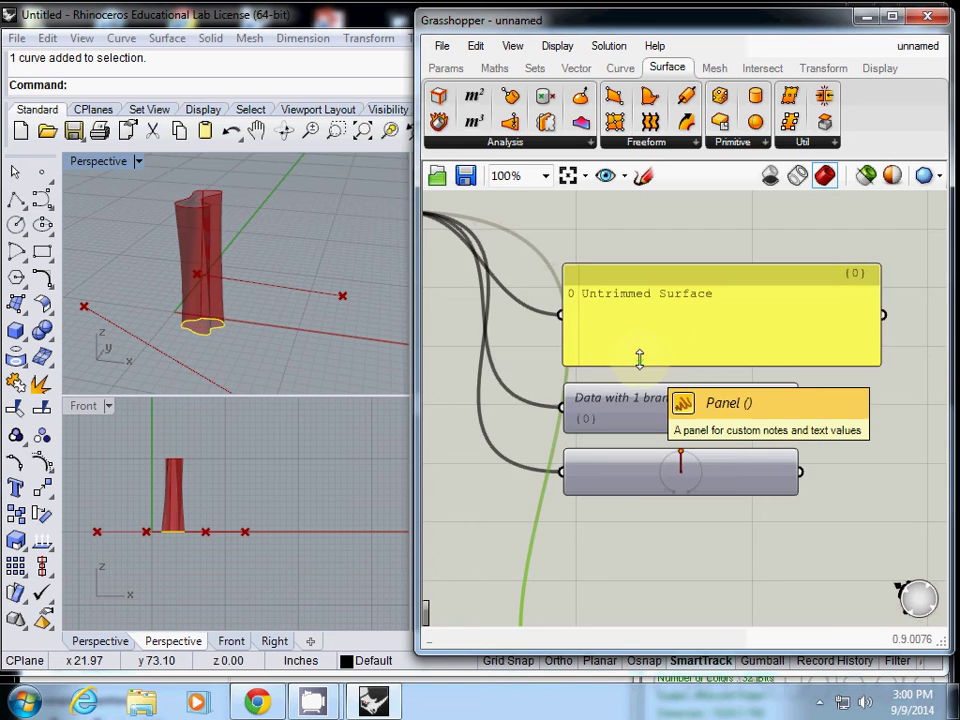
pyautogui.scroll(-4, 639, 358)
pyautogui.click(634, 524)
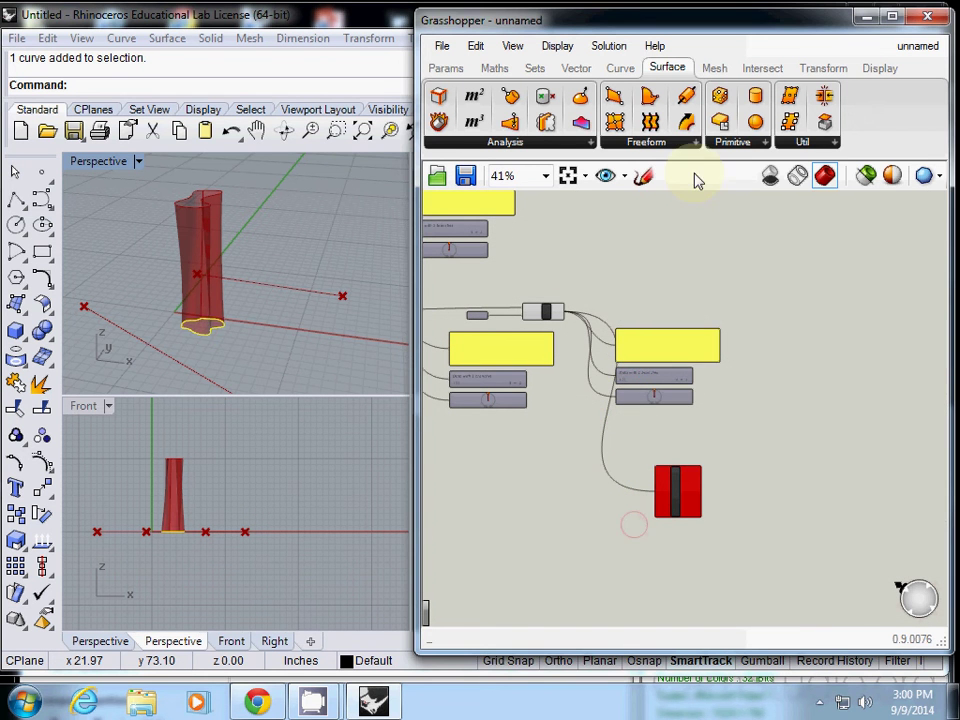
pyautogui.click(695, 142)
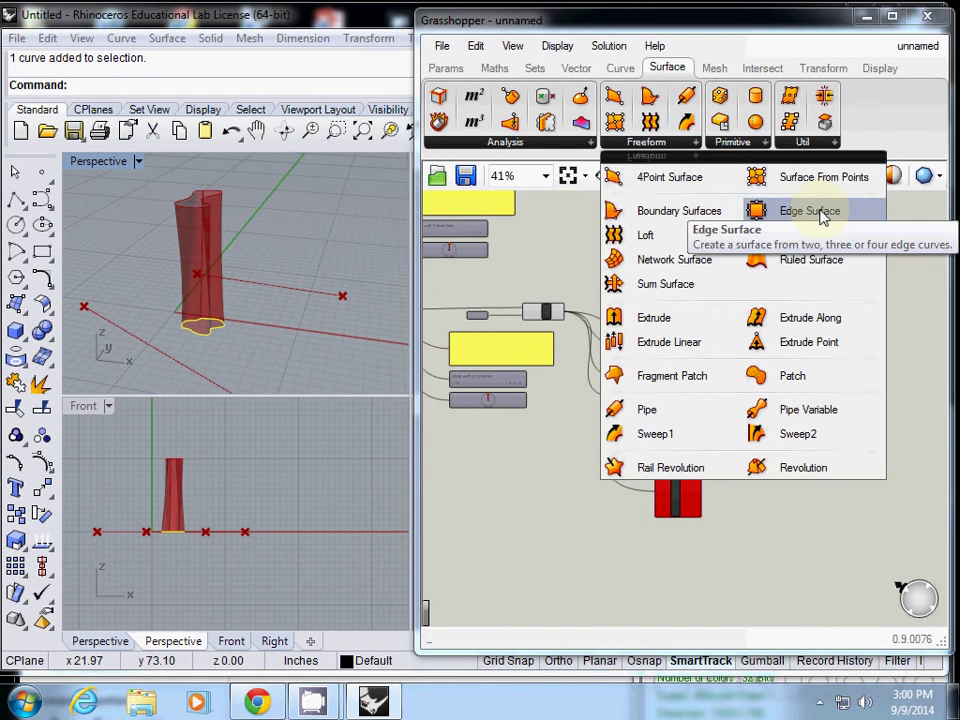
pyautogui.click(810, 212)
pyautogui.click(660, 564)
pyautogui.scroll(5, 660, 565)
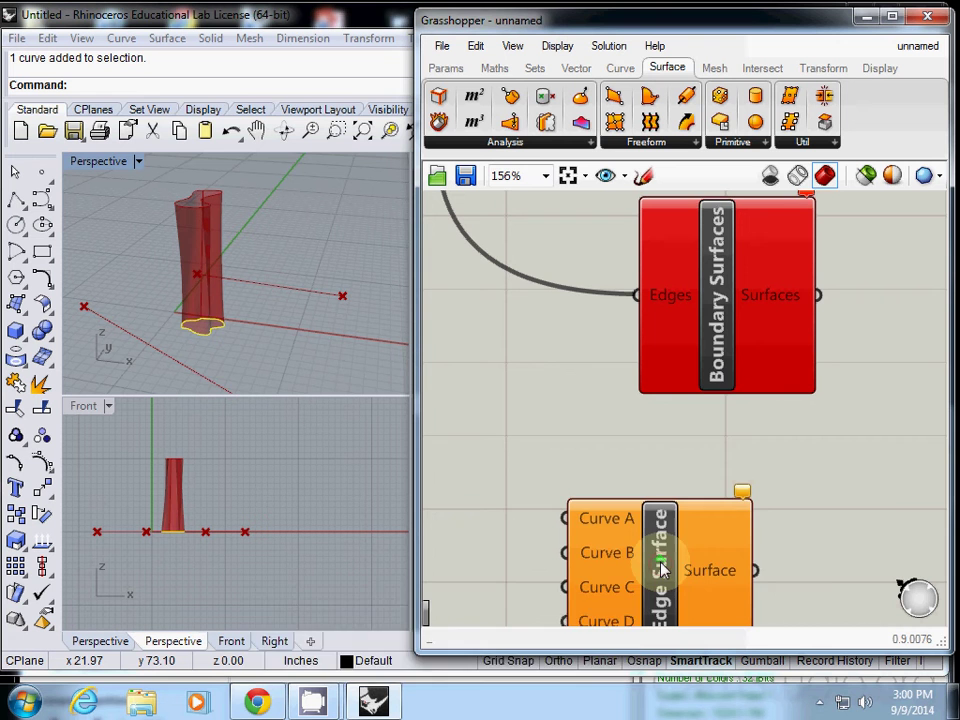
pyautogui.moveTo(677, 585); pyautogui.dragTo(712, 512)
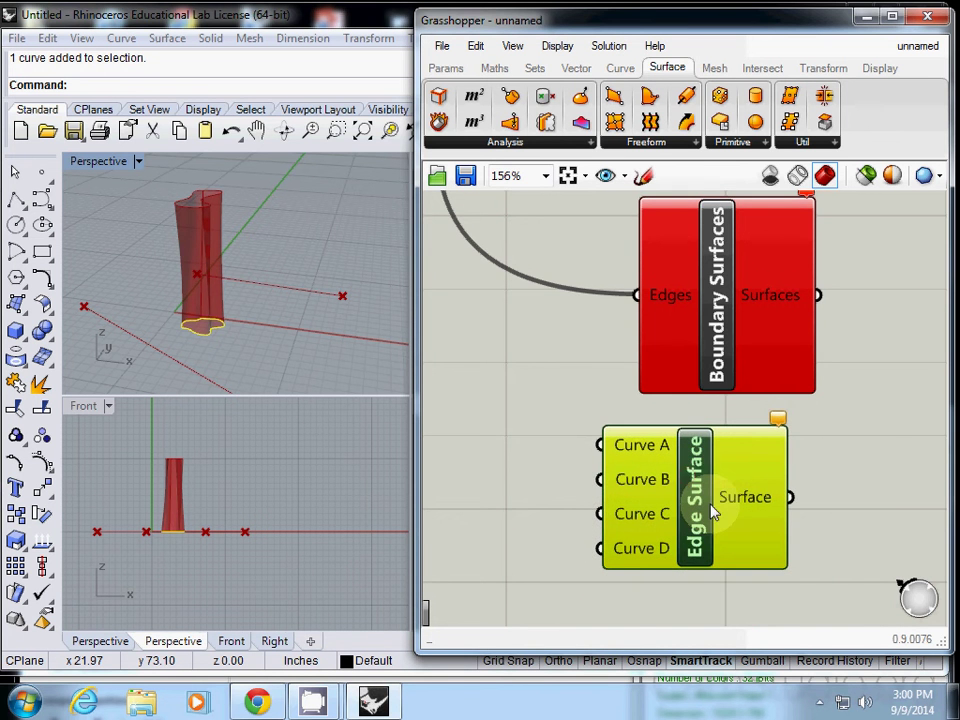
pyautogui.scroll(-5, 700, 440)
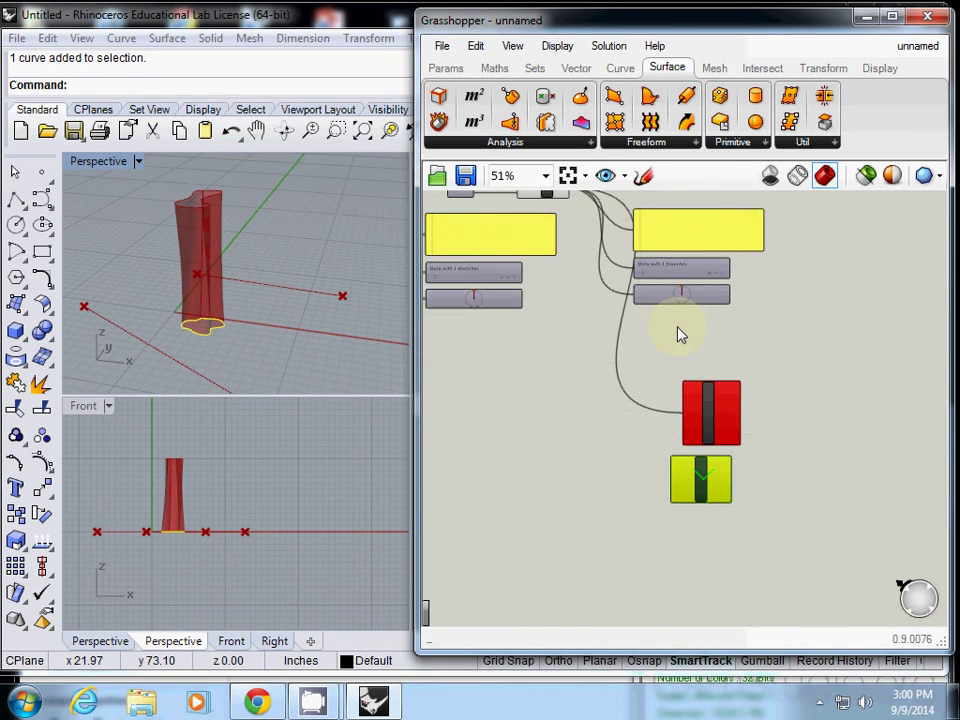
pyautogui.moveTo(678, 335); pyautogui.dragTo(670, 446, button='right')
pyautogui.scroll(5, 620, 340)
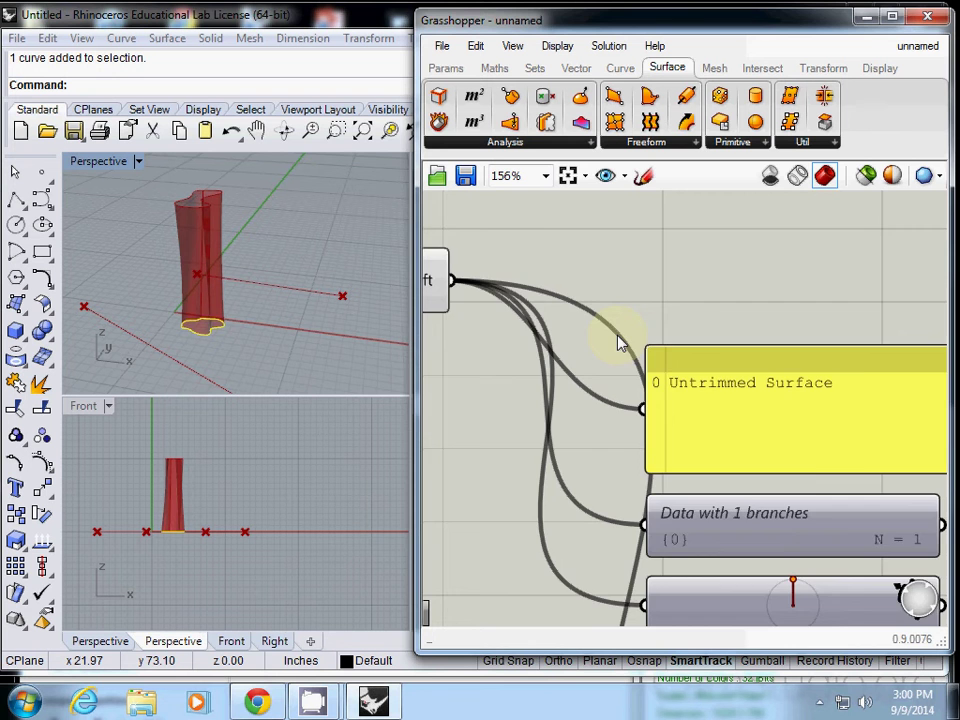
pyautogui.scroll(-2, 620, 343)
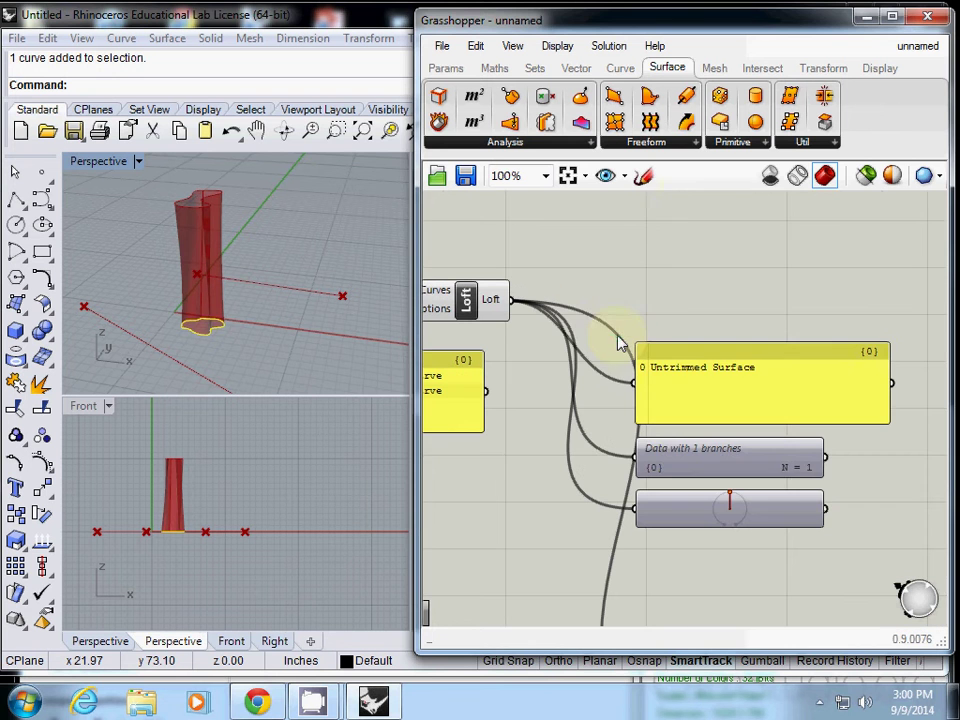
pyautogui.click(695, 143)
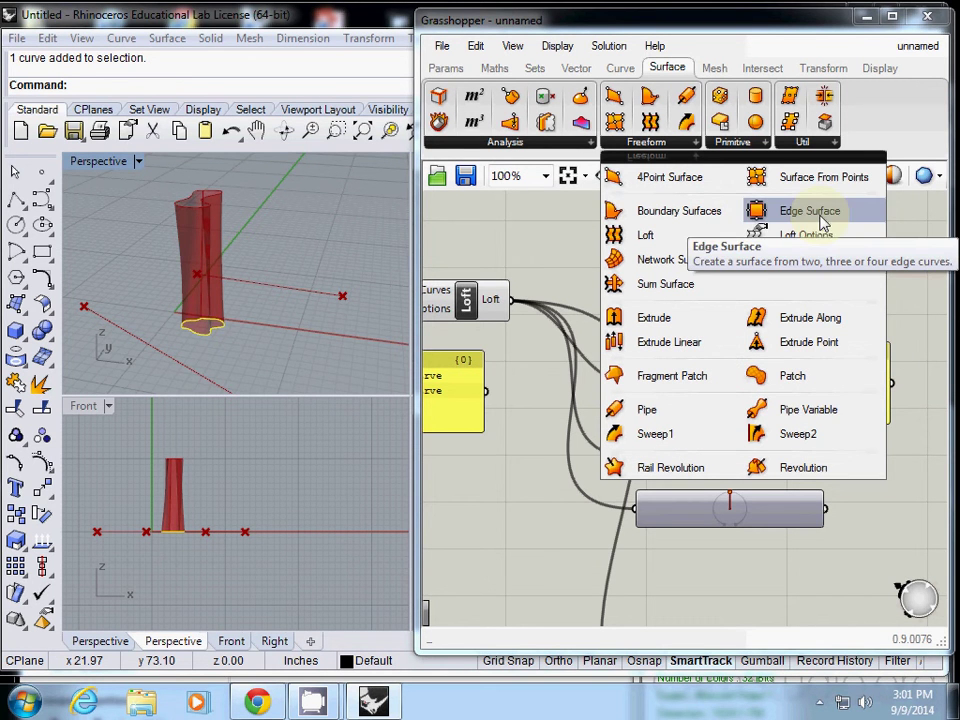
# - Move Boundary Surfaces up by the Loft and read its 'All curves failed to load' errors
pyautogui.scroll(-2, 539, 535)
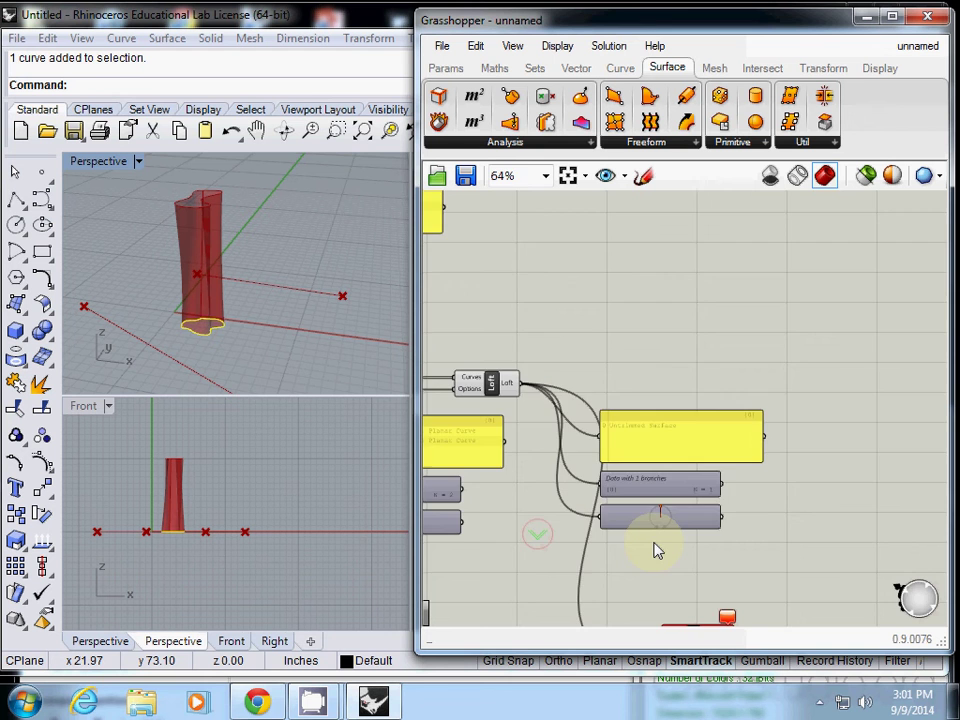
pyautogui.scroll(2, 655, 548)
pyautogui.scroll(-3, 663, 548)
pyautogui.moveTo(696, 497); pyautogui.dragTo(808, 240)
pyautogui.moveTo(787, 285); pyautogui.dragTo(725, 398, button='right')
pyautogui.scroll(4, 725, 398)
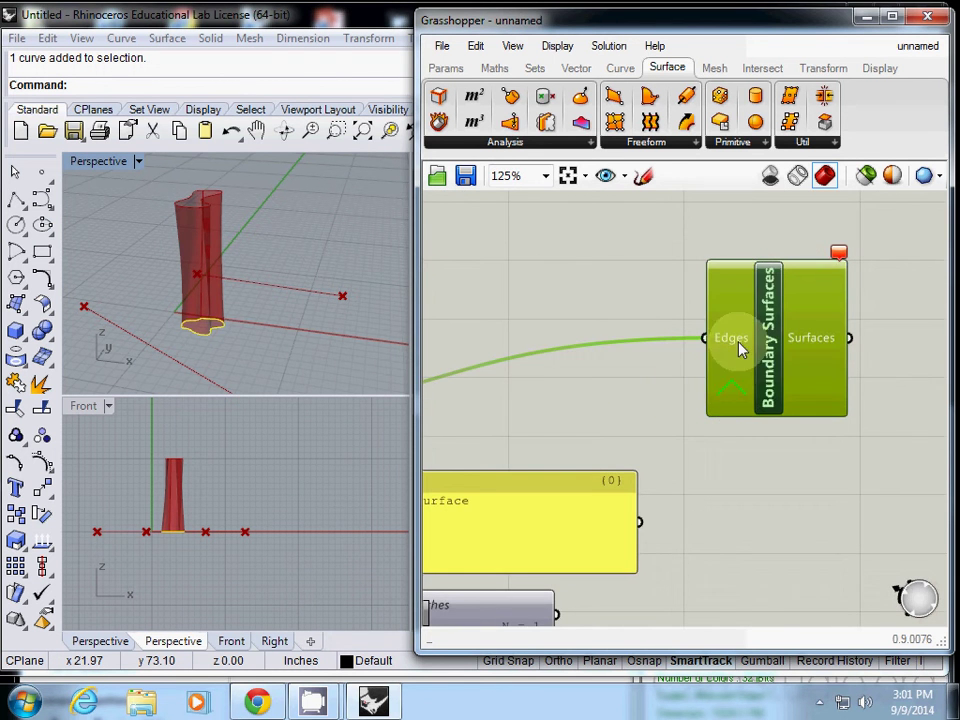
pyautogui.click(672, 388)
pyautogui.click(734, 379)
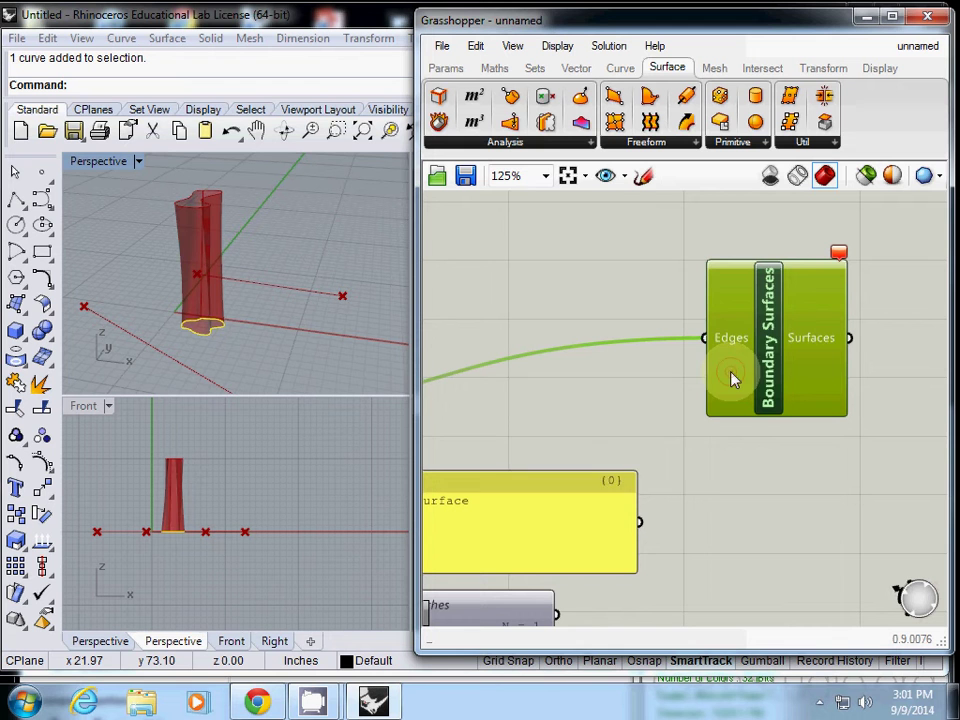
pyautogui.click(838, 256)
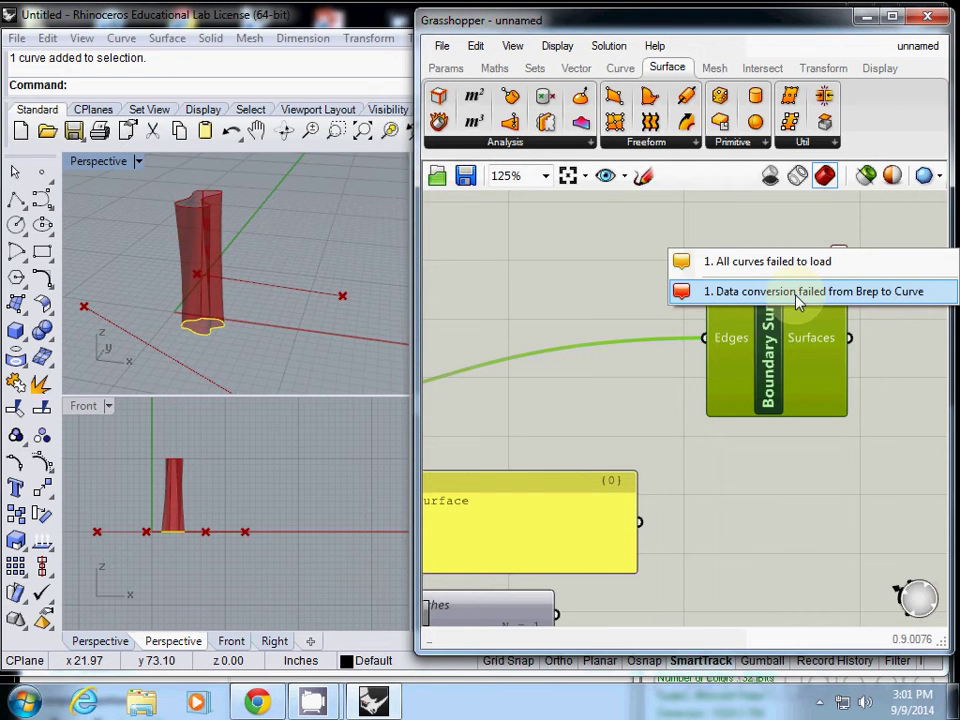
# - Select the erroring Boundary Surfaces component and delete it
pyautogui.scroll(-3, 665, 300)
pyautogui.rightClick(710, 268)
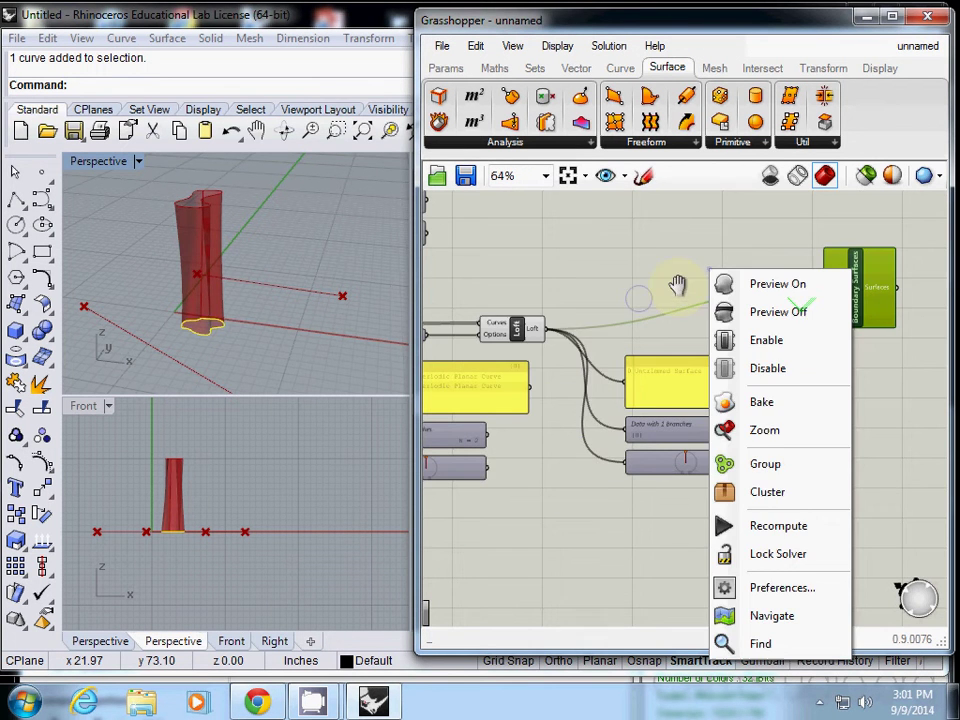
pyautogui.click(535, 333)
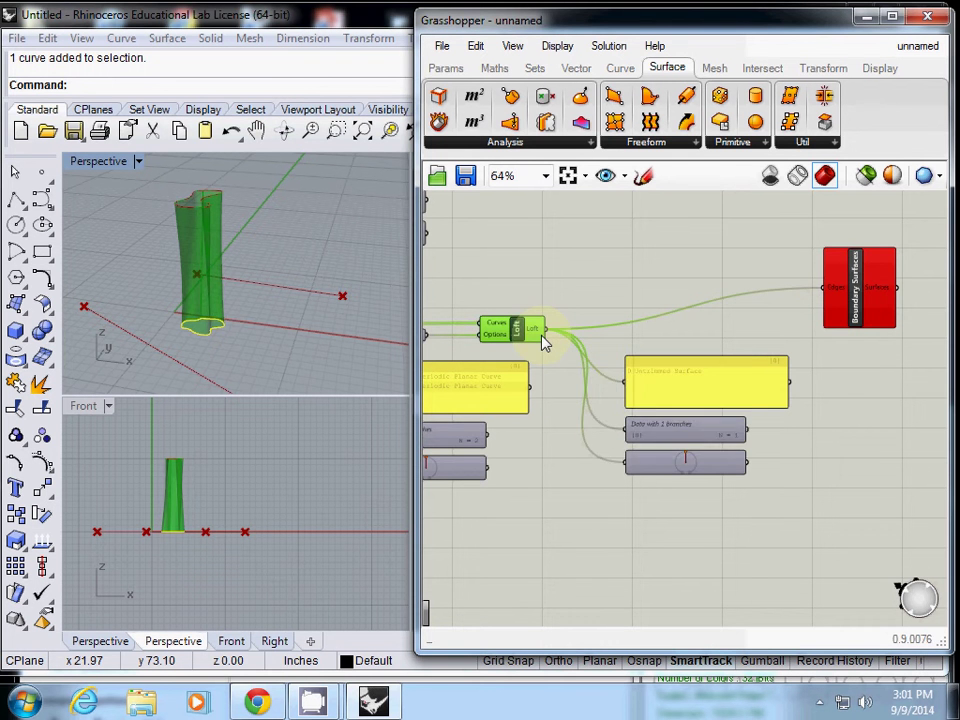
pyautogui.moveTo(862, 320); pyautogui.dragTo(765, 320)
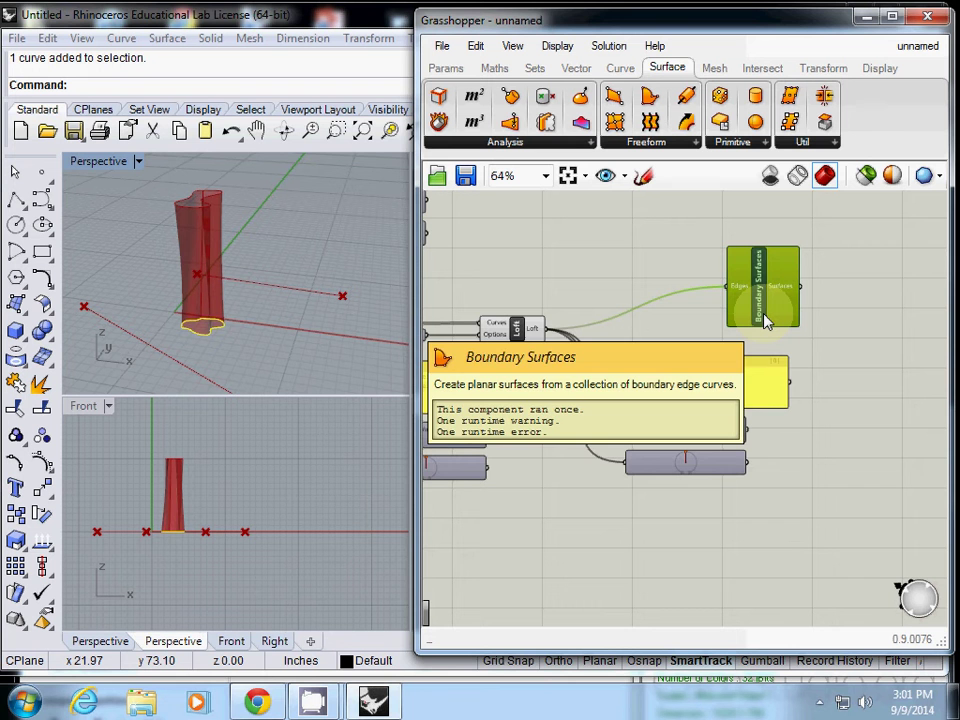
pyautogui.press('Delete')
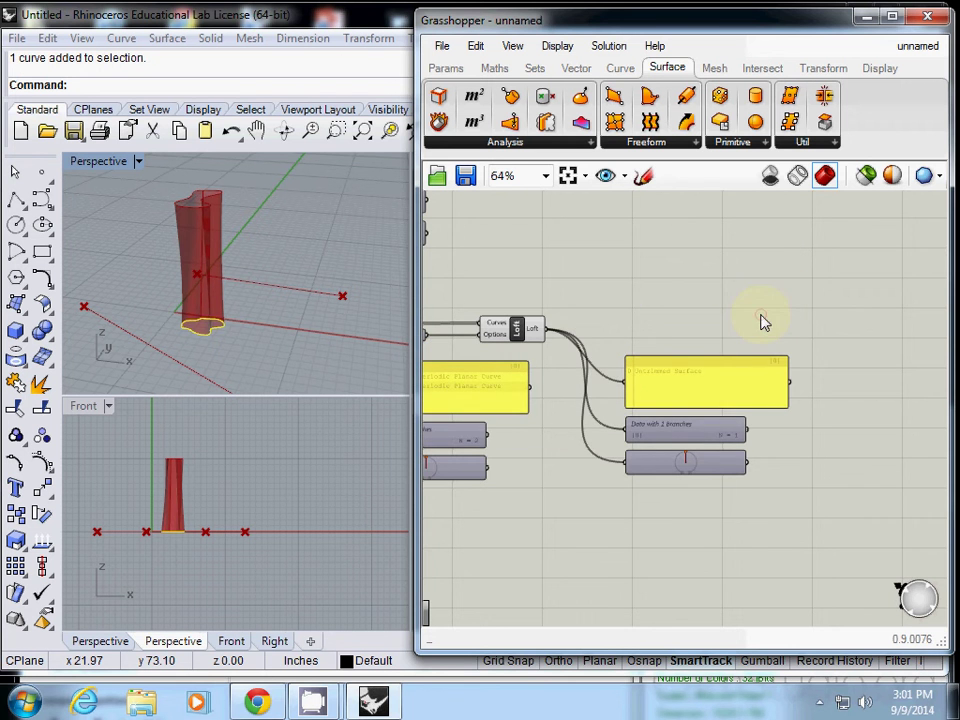
pyautogui.click(760, 316)
# - Bring the Curve parameter into view and check it by selecting it
pyautogui.scroll(-4, 688, 318)
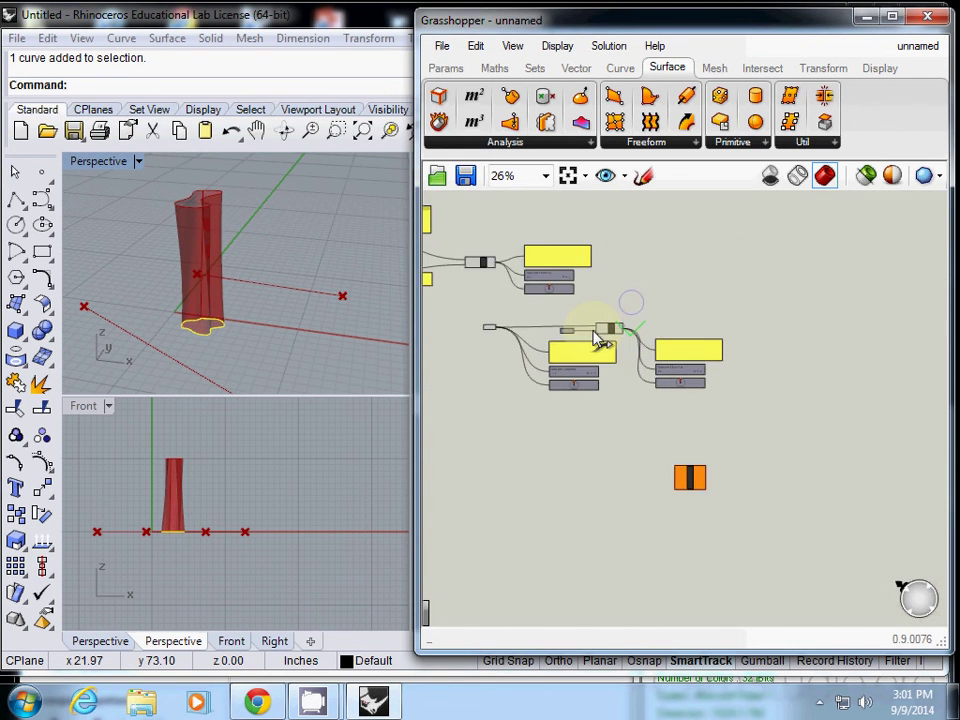
pyautogui.scroll(4, 598, 336)
pyautogui.moveTo(590, 340); pyautogui.dragTo(739, 336, button='right')
pyautogui.click(505, 328)
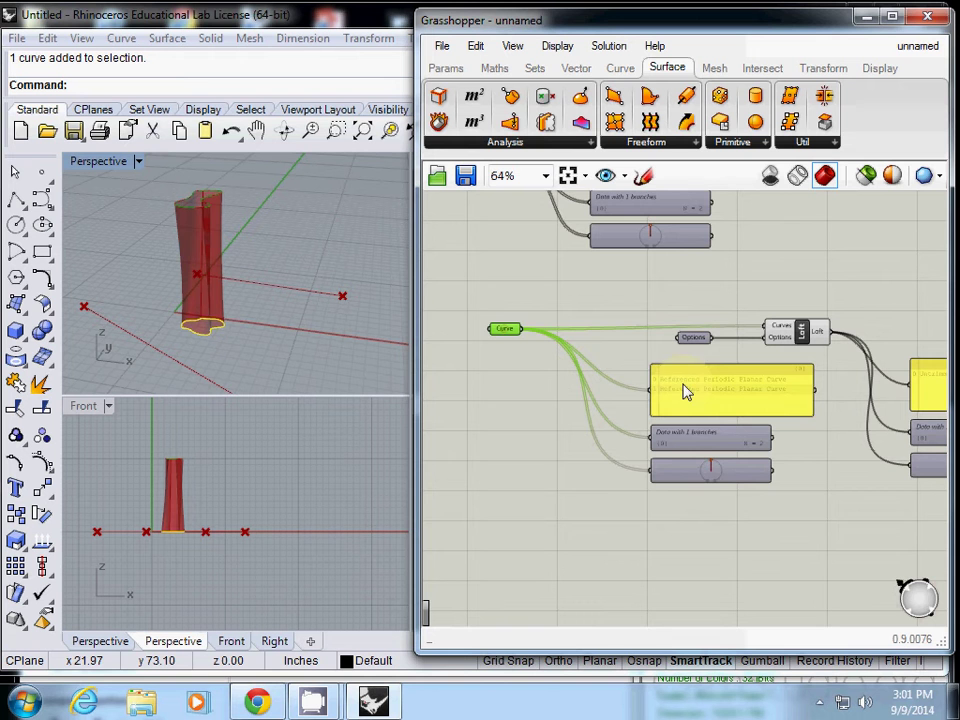
pyautogui.click(532, 373)
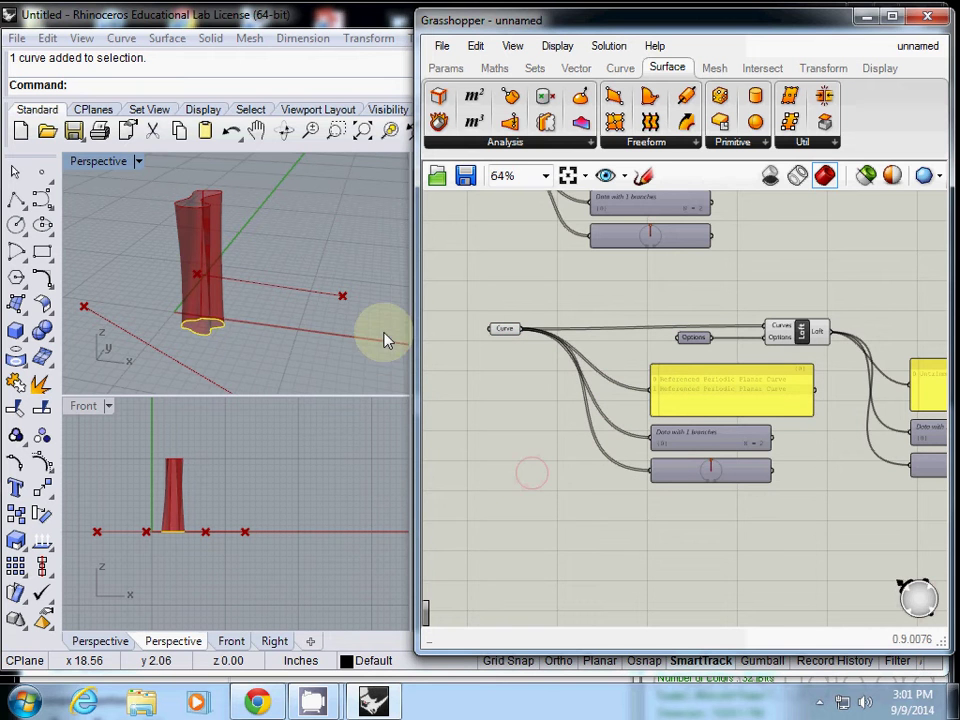
# - Position the unwired Edge Surface component beneath the Curve and Loft panels
pyautogui.moveTo(721, 595); pyautogui.dragTo(627, 438, button='right')
pyautogui.scroll(-1, 668, 474)
pyautogui.moveTo(827, 525); pyautogui.dragTo(732, 437)
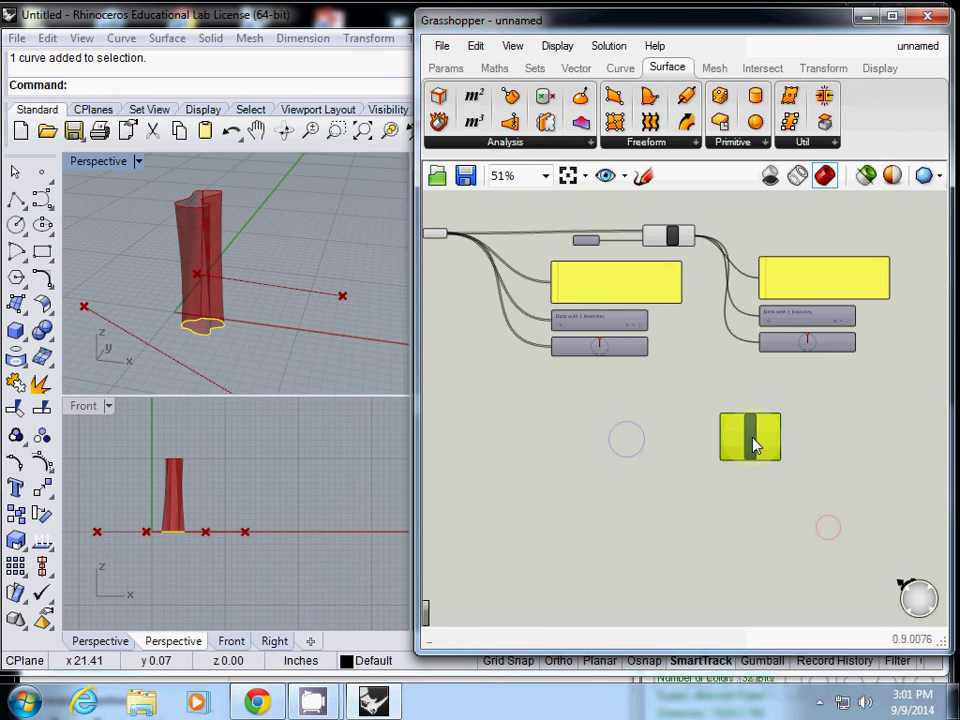
pyautogui.scroll(2, 701, 456)
pyautogui.scroll(-2, 677, 448)
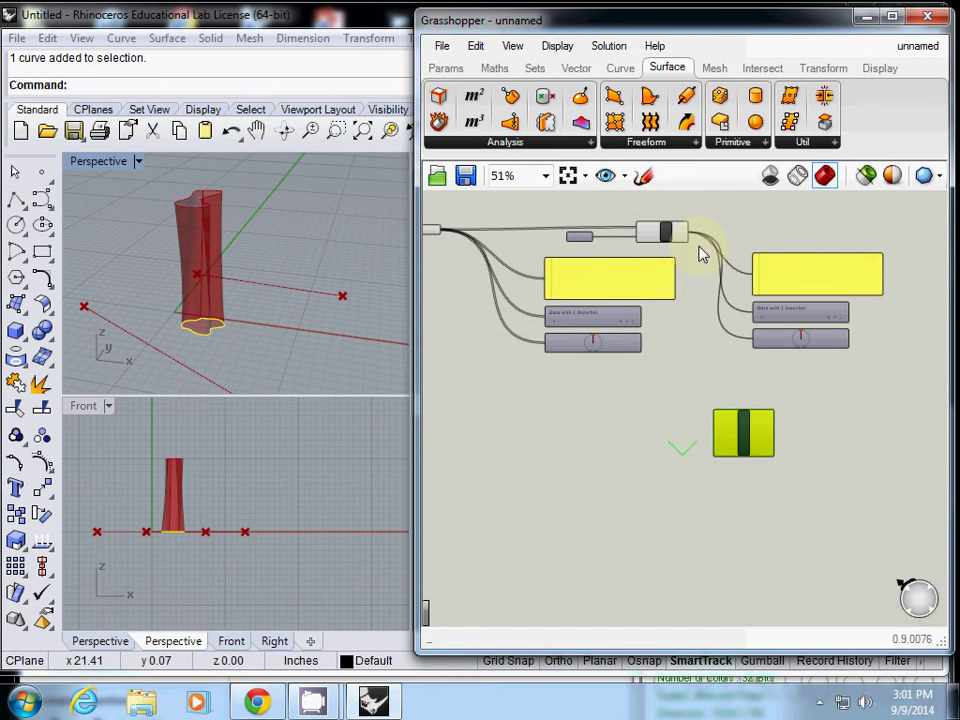
pyautogui.moveTo(745, 458); pyautogui.dragTo(665, 477)
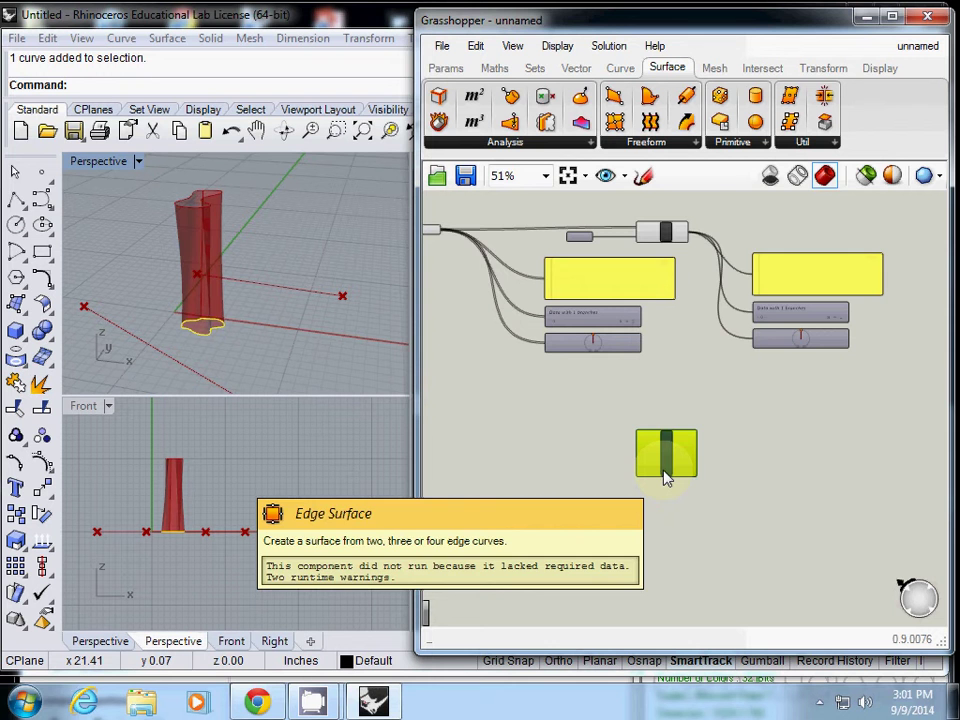
pyautogui.moveTo(584, 294); pyautogui.dragTo(700, 317, button='right')
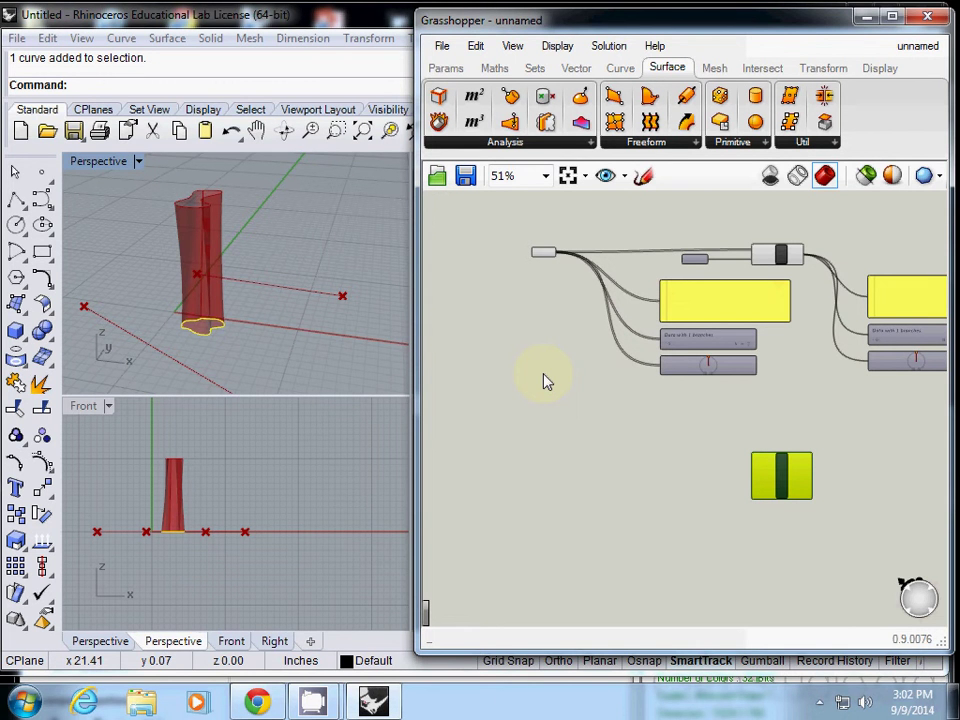
pyautogui.moveTo(778, 472); pyautogui.dragTo(677, 433)
pyautogui.scroll(3, 545, 312)
pyautogui.scroll(-2, 545, 312)
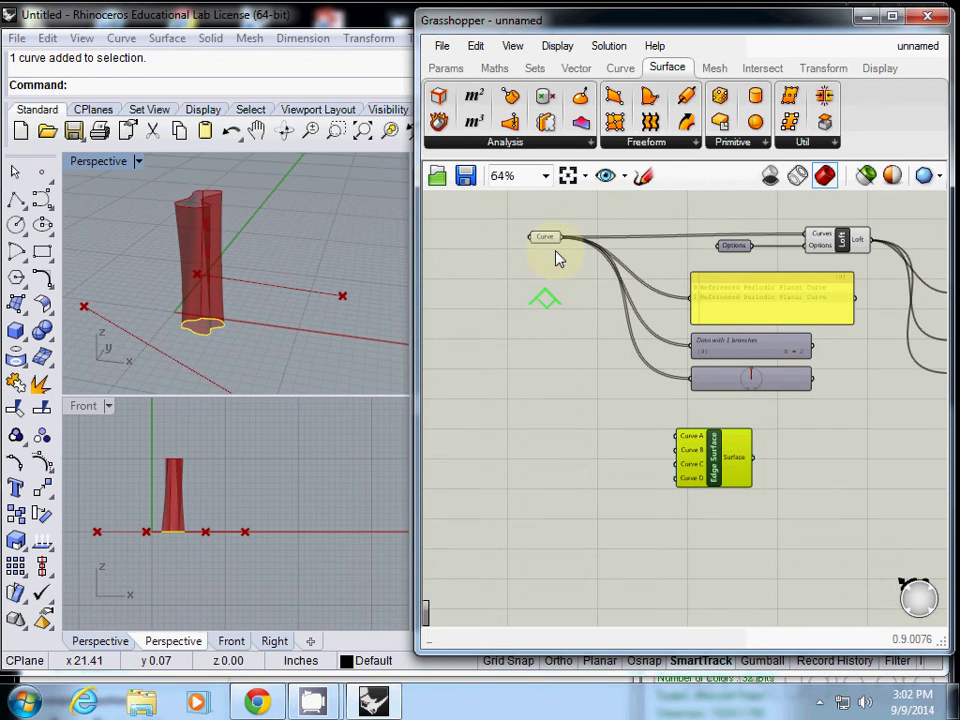
pyautogui.moveTo(561, 237); pyautogui.dragTo(600, 411)
pyautogui.moveTo(722, 459); pyautogui.dragTo(669, 560)
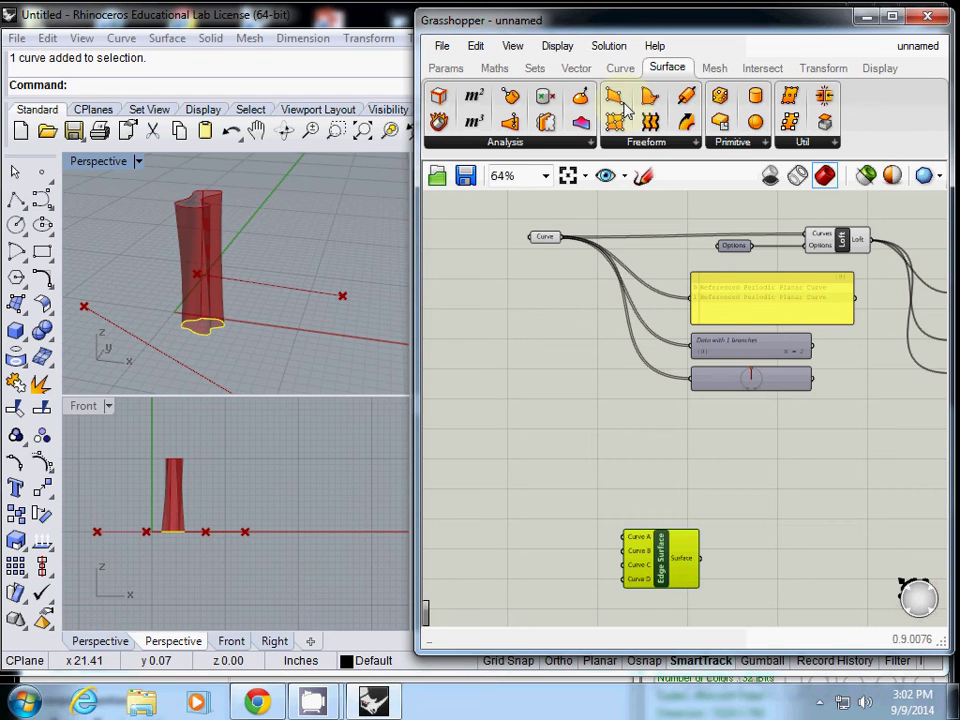
# - Add Boundary Surfaces fed from the Curve parameter into Edges, and delete Edge Surface
pyautogui.click(700, 145)
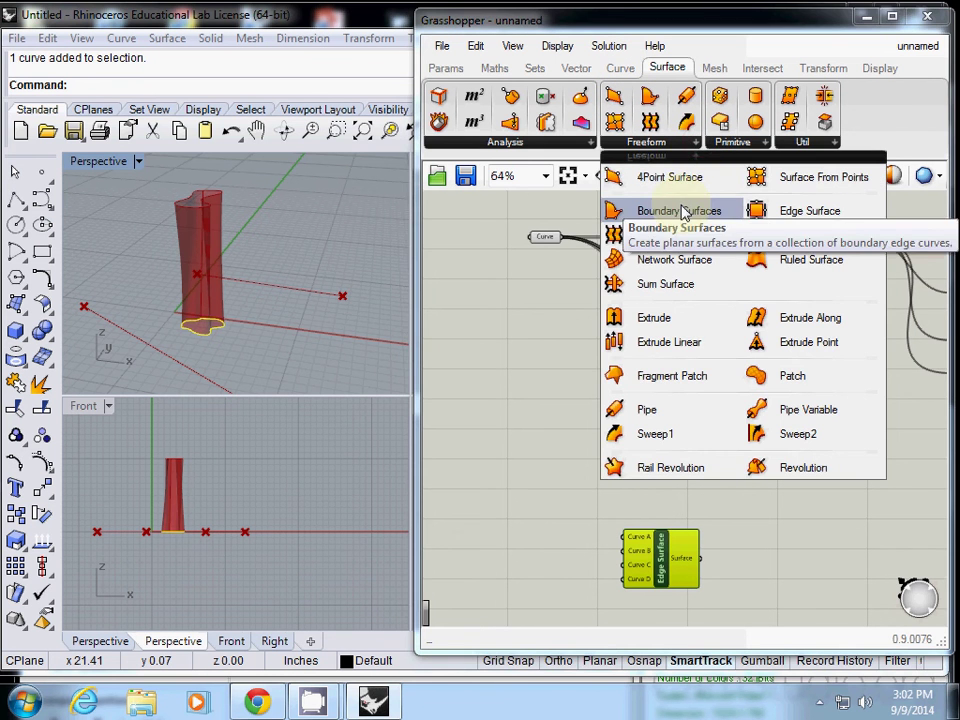
pyautogui.moveTo(681, 210); pyautogui.dragTo(703, 460)
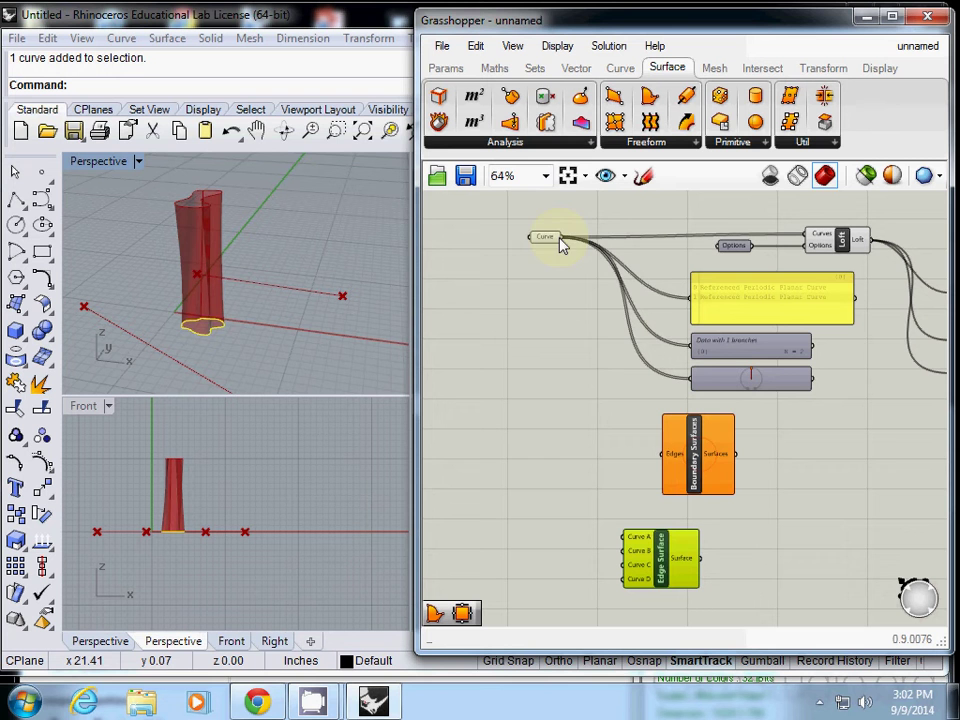
pyautogui.moveTo(560, 237); pyautogui.dragTo(628, 461)
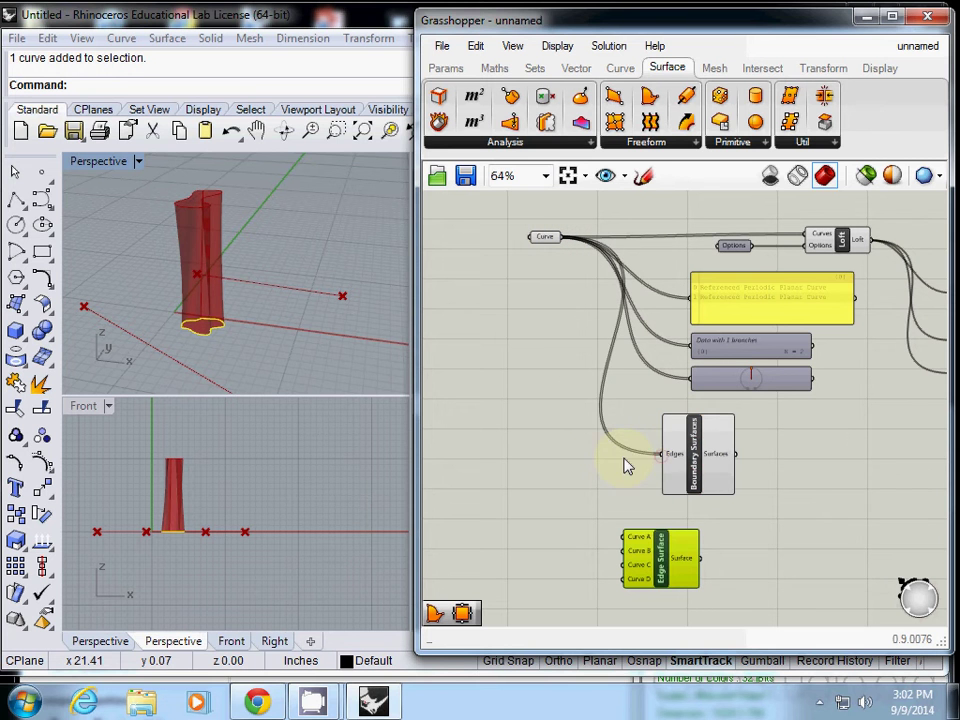
pyautogui.click(690, 480)
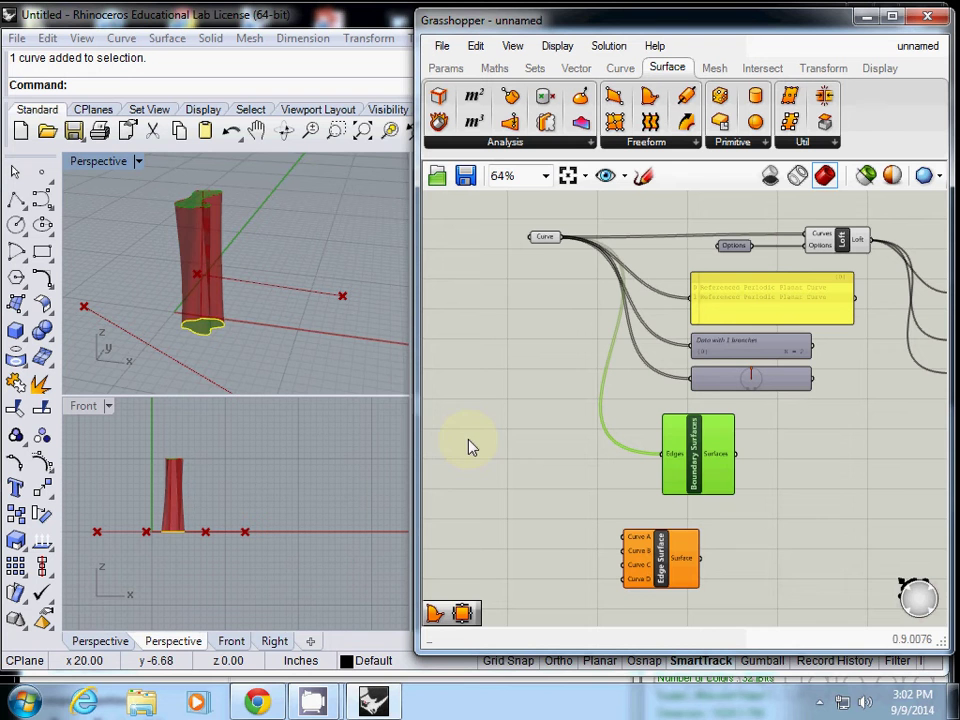
pyautogui.click(665, 558)
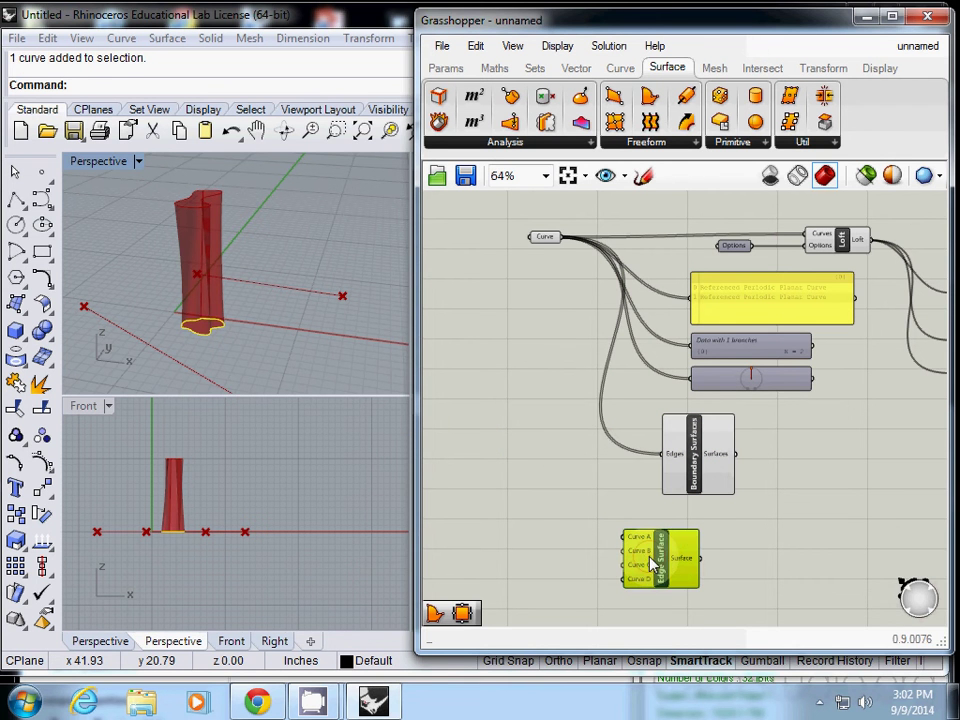
pyautogui.press('Delete')
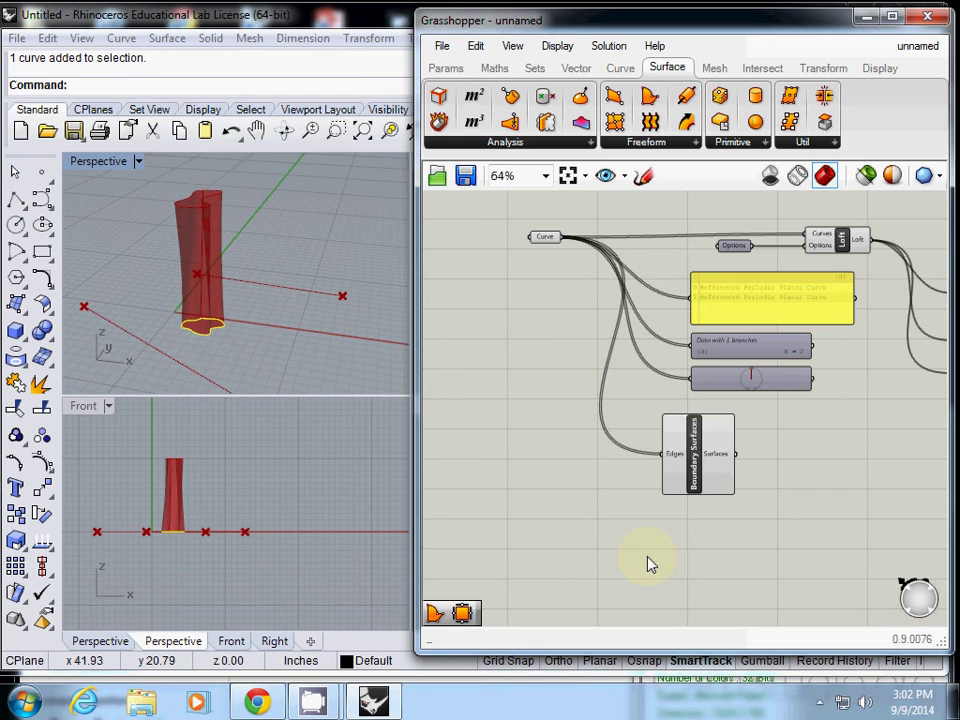
# - Move Boundary Surfaces down-right and copy the Loft's three output panels beneath it
pyautogui.scroll(-3, 647, 563)
pyautogui.moveTo(714, 491); pyautogui.dragTo(577, 441, button='right')
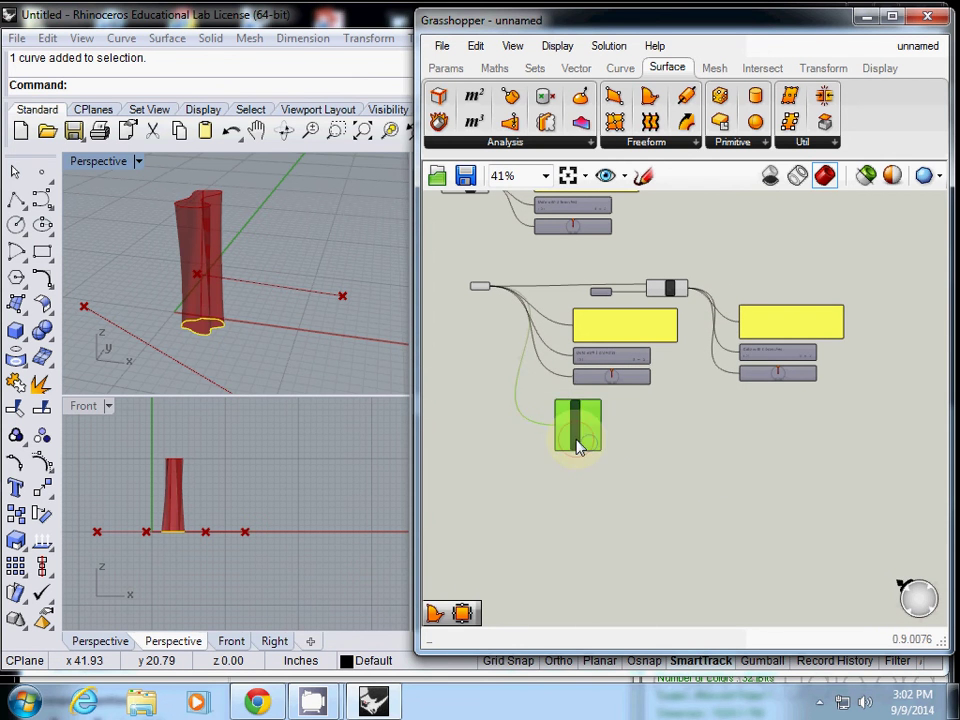
pyautogui.moveTo(578, 447); pyautogui.dragTo(623, 484)
pyautogui.moveTo(727, 274); pyautogui.dragTo(892, 403)
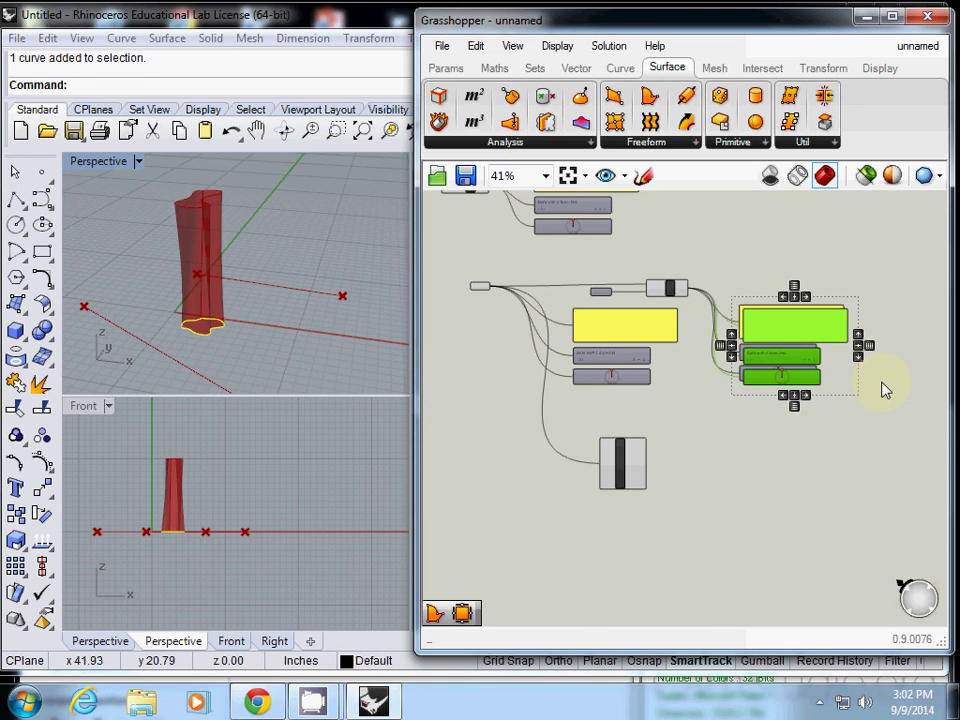
pyautogui.keyDown('alt'); pyautogui.moveTo(805, 321); pyautogui.dragTo(743, 523); pyautogui.keyUp('alt')
# - Wire the Surfaces output into the copied panels, listing two Trimmed Surfaces with N = 2
pyautogui.scroll(3, 675, 510)
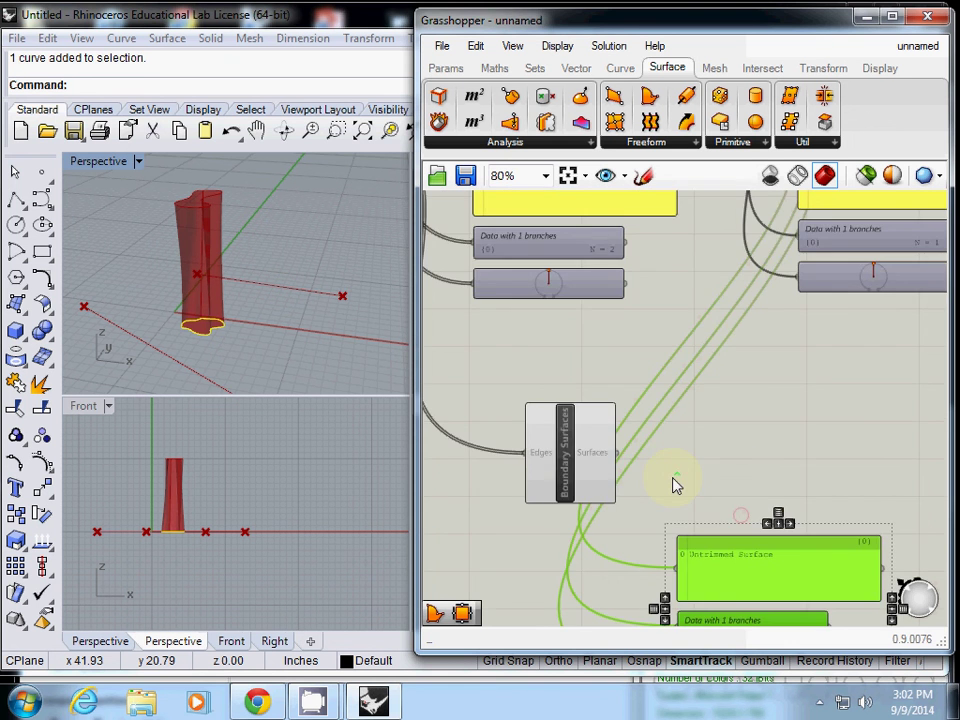
pyautogui.moveTo(671, 489); pyautogui.dragTo(671, 354, button='right')
pyautogui.moveTo(670, 458); pyautogui.dragTo(670, 517)
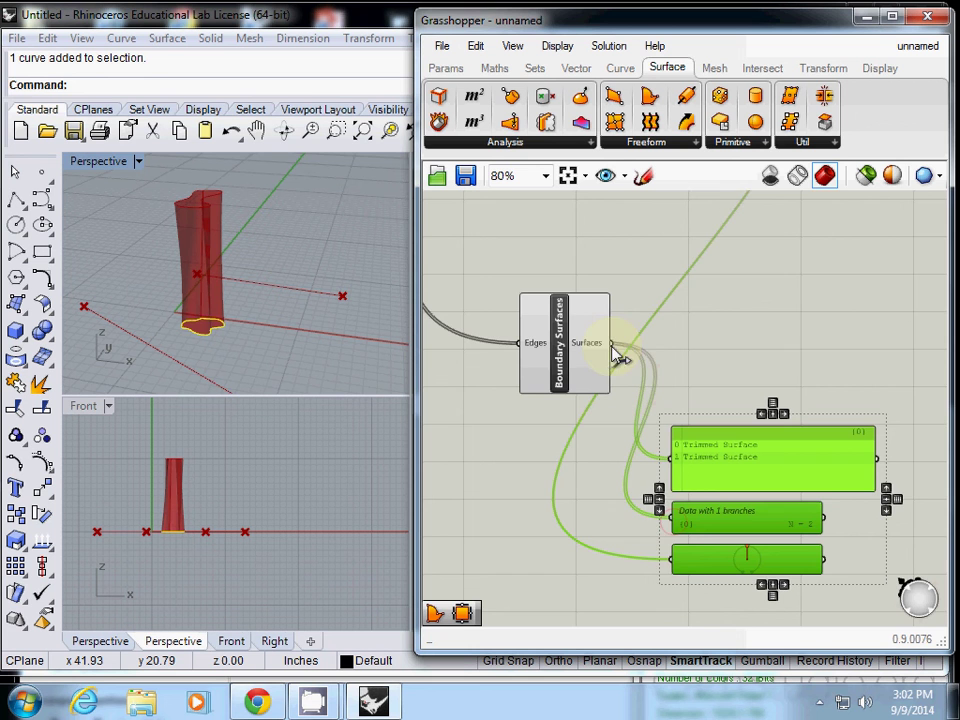
pyautogui.moveTo(611, 343); pyautogui.dragTo(670, 558)
pyautogui.scroll(2, 700, 486)
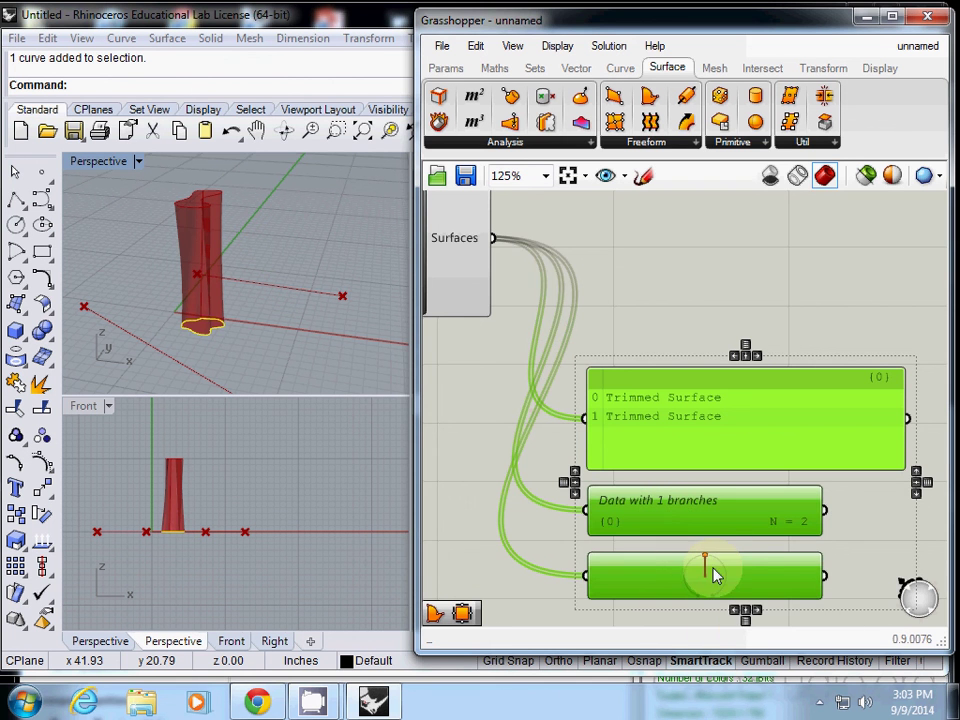
pyautogui.scroll(-3, 702, 465)
pyautogui.scroll(-3, 702, 465)
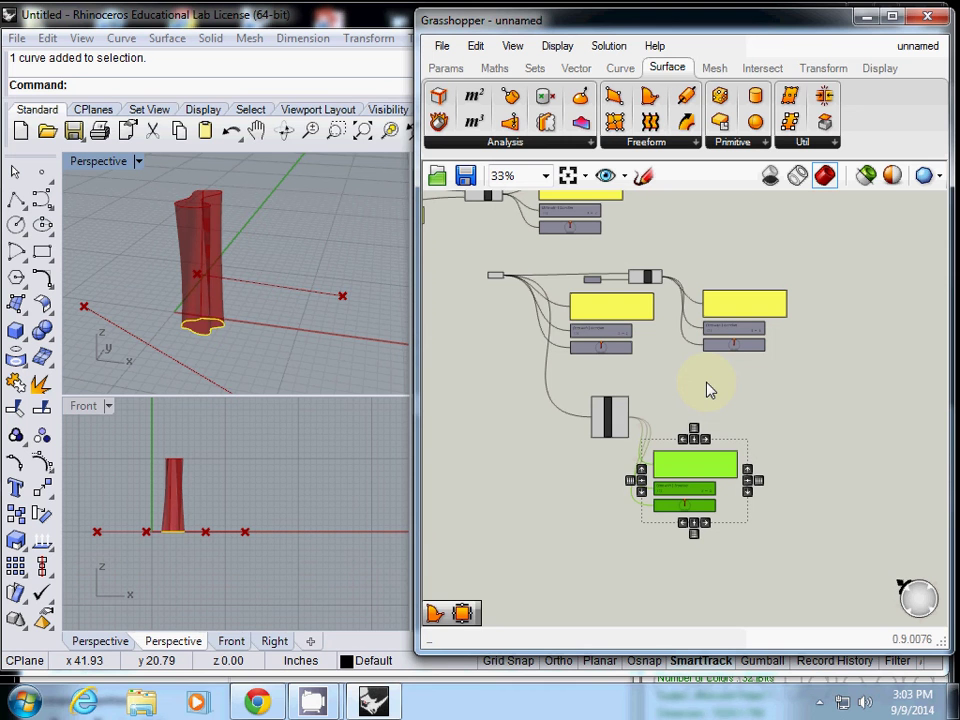
pyautogui.click(821, 407)
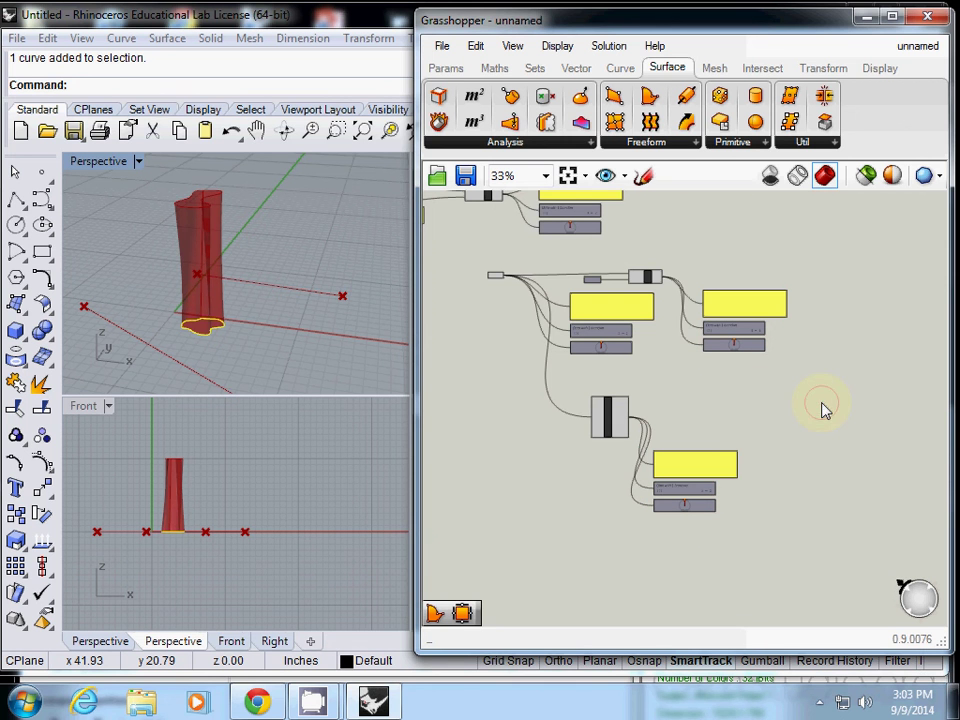